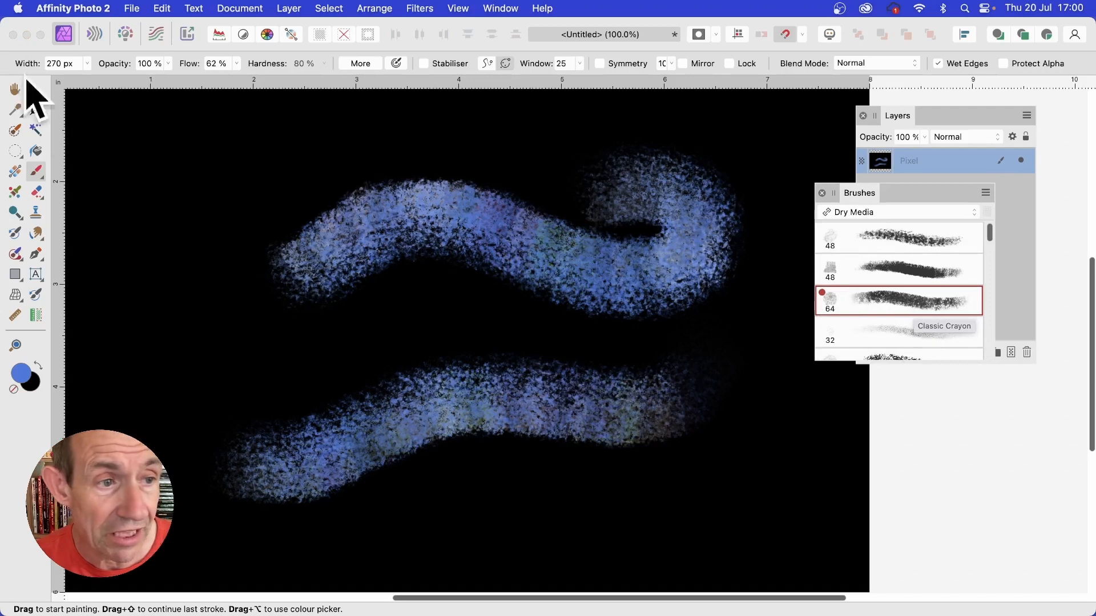
{"action": "left_click", "coordinate": [36, 171]}
{"action": "left_click", "coordinate": [126, 174]}
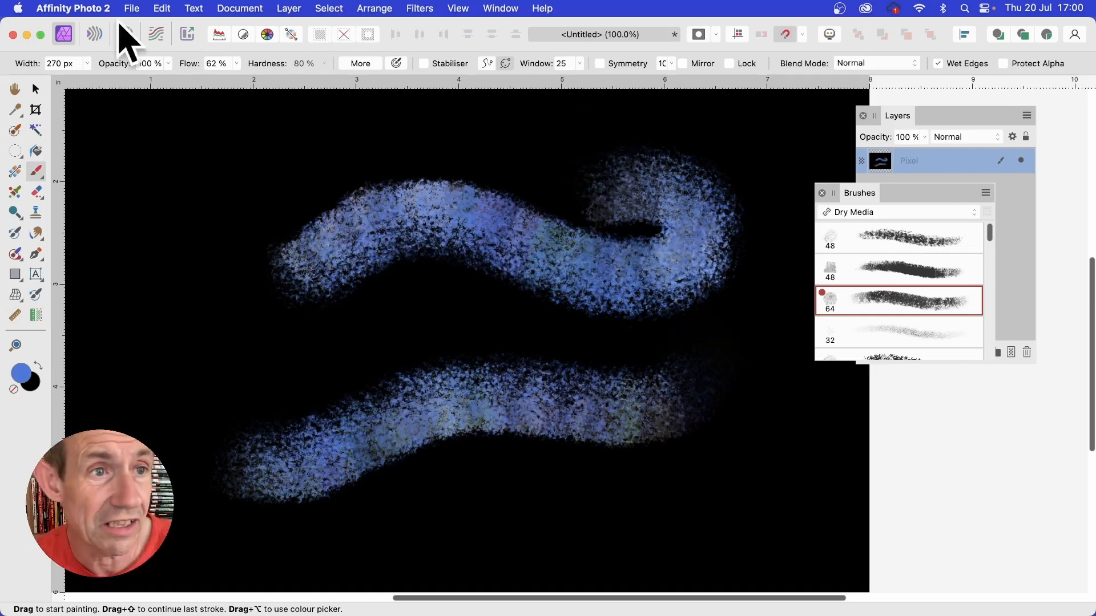
Liquify both painted strokes with Push Forward, warping them into swirling, bulging shapes, and apply the distortion
{"action": "left_click", "coordinate": [93, 38]}
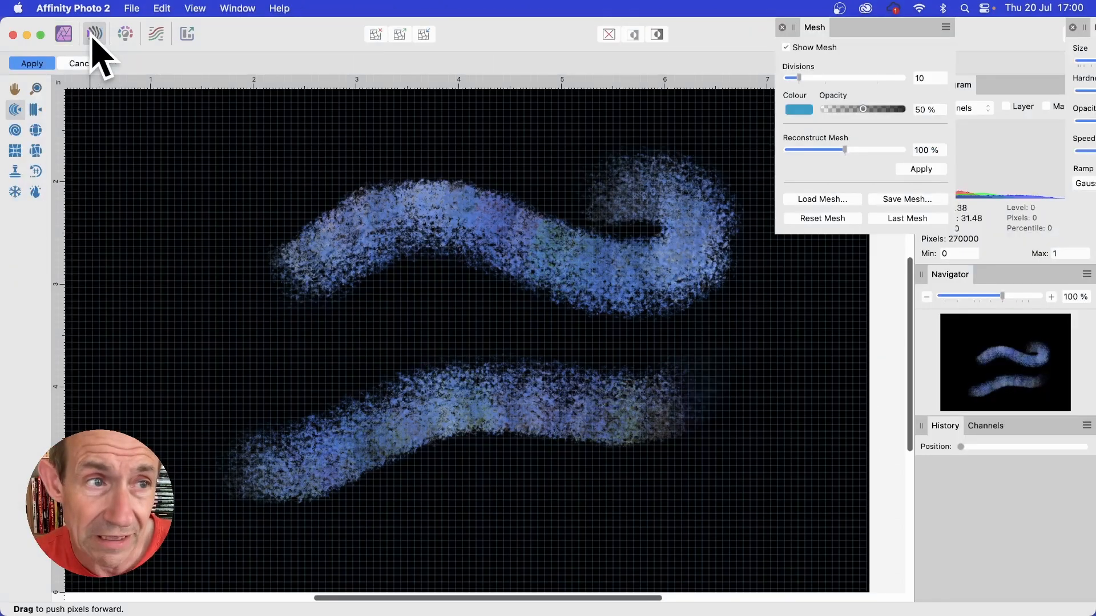
{"action": "left_click_drag", "start_coordinate": [558, 568], "coordinate": [406, 287]}
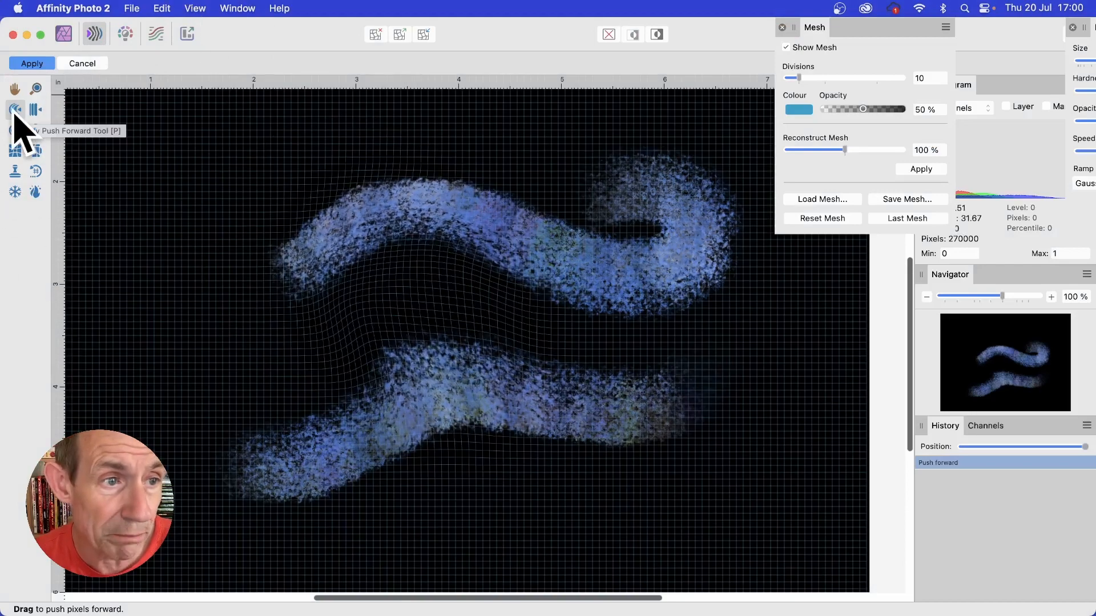
{"action": "mouse_move", "coordinate": [403, 283]}
{"action": "left_mouse_down"}
{"action": "mouse_move", "coordinate": [351, 201]}
{"action": "mouse_move", "coordinate": [268, 164]}
{"action": "left_mouse_up"}
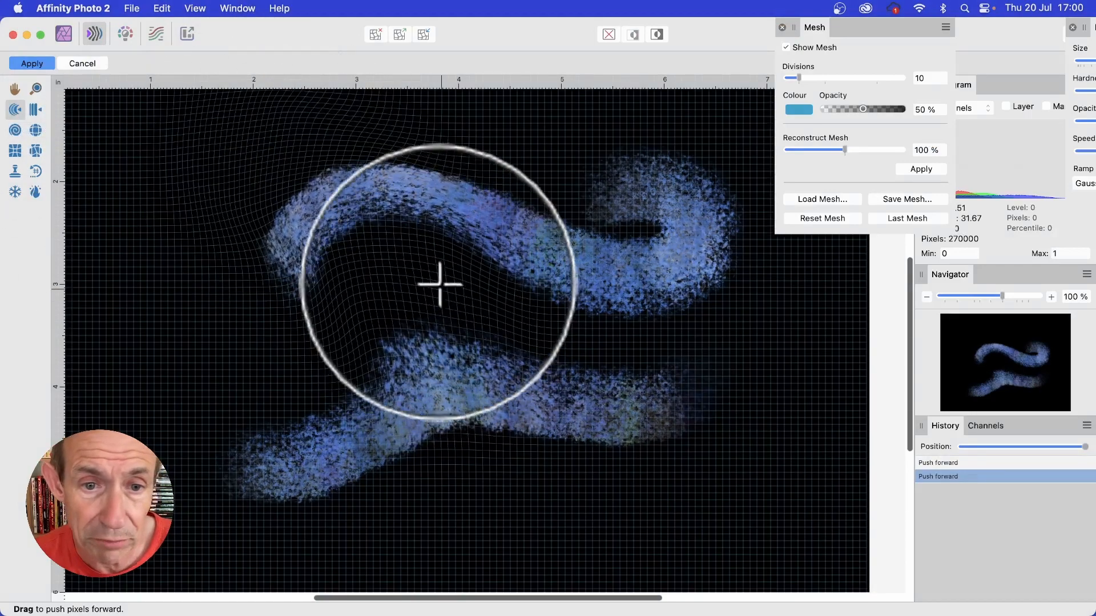
{"action": "left_click_drag", "start_coordinate": [440, 284], "coordinate": [350, 180]}
{"action": "mouse_move", "coordinate": [572, 293]}
{"action": "left_mouse_down"}
{"action": "mouse_move", "coordinate": [680, 202]}
{"action": "mouse_move", "coordinate": [697, 265]}
{"action": "mouse_move", "coordinate": [759, 316]}
{"action": "mouse_move", "coordinate": [660, 220]}
{"action": "mouse_move", "coordinate": [731, 378]}
{"action": "left_mouse_up"}
{"action": "mouse_move", "coordinate": [514, 379]}
{"action": "left_mouse_down"}
{"action": "mouse_move", "coordinate": [778, 453]}
{"action": "mouse_move", "coordinate": [620, 448]}
{"action": "mouse_move", "coordinate": [741, 473]}
{"action": "mouse_move", "coordinate": [619, 484]}
{"action": "mouse_move", "coordinate": [634, 492]}
{"action": "left_mouse_up"}
{"action": "mouse_move", "coordinate": [540, 472]}
{"action": "left_mouse_down"}
{"action": "mouse_move", "coordinate": [536, 219]}
{"action": "mouse_move", "coordinate": [484, 386]}
{"action": "mouse_move", "coordinate": [509, 274]}
{"action": "left_mouse_up"}
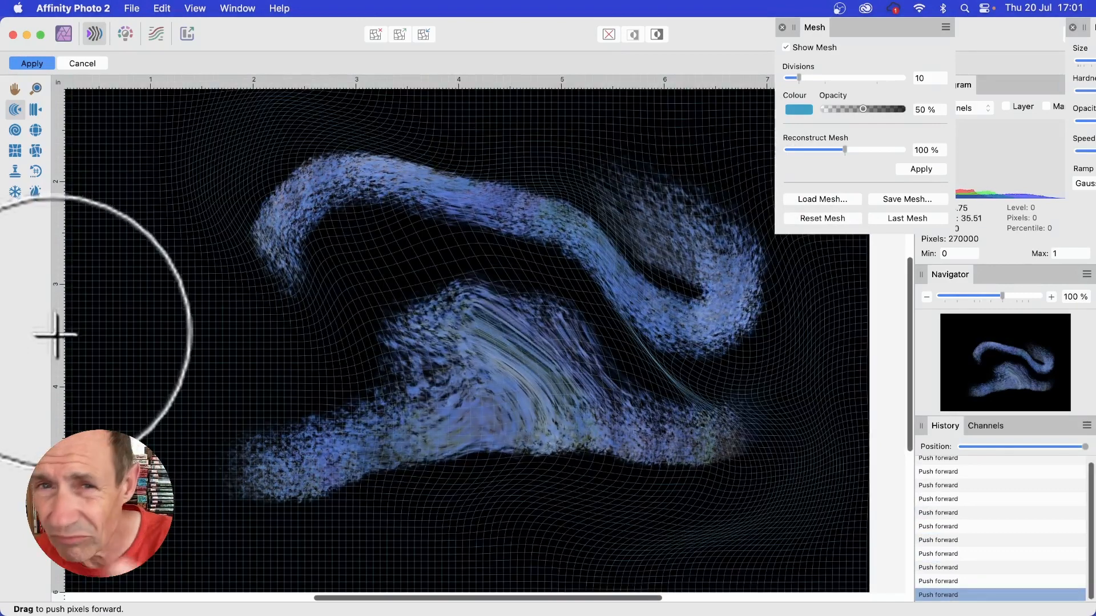
{"action": "left_click", "coordinate": [44, 63]}
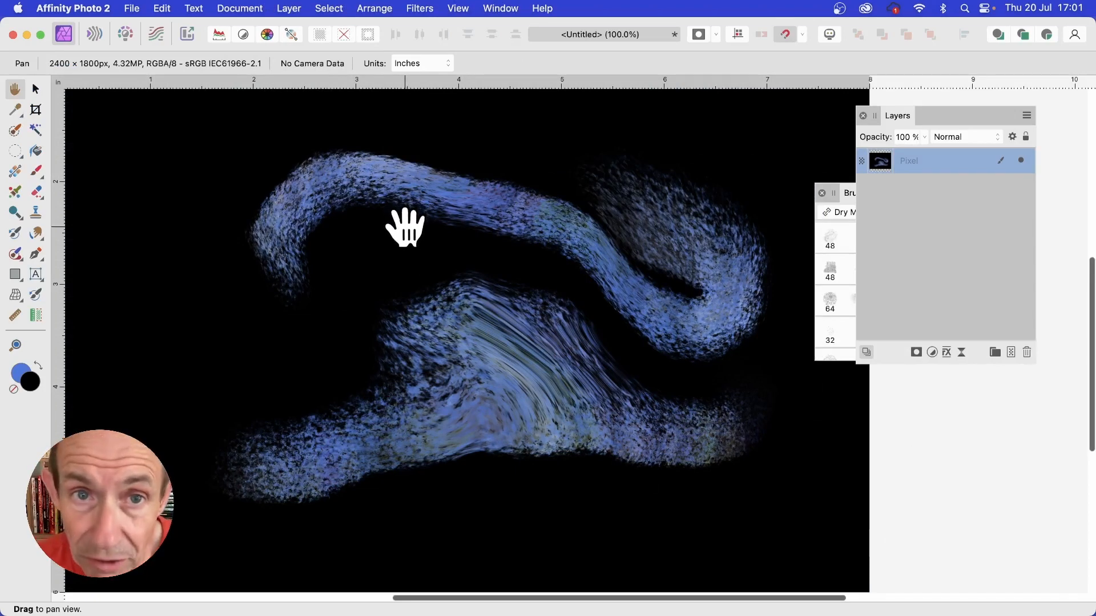
Create a pattern layer from the liquified artwork and delete the original Pixel layer
{"action": "left_click", "coordinate": [288, 7]}
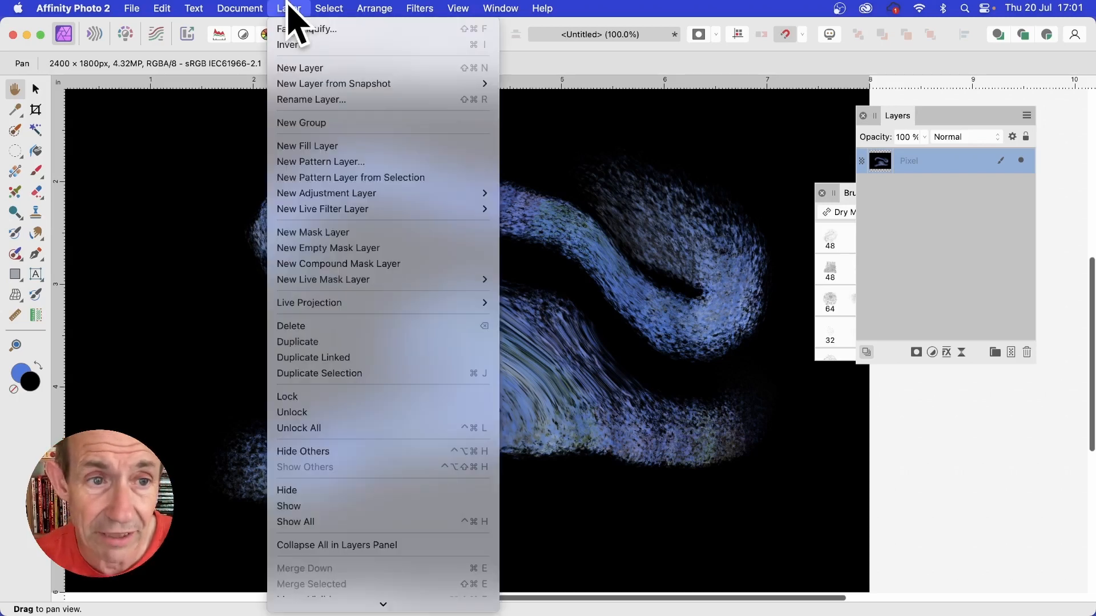
{"action": "left_click", "coordinate": [330, 178]}
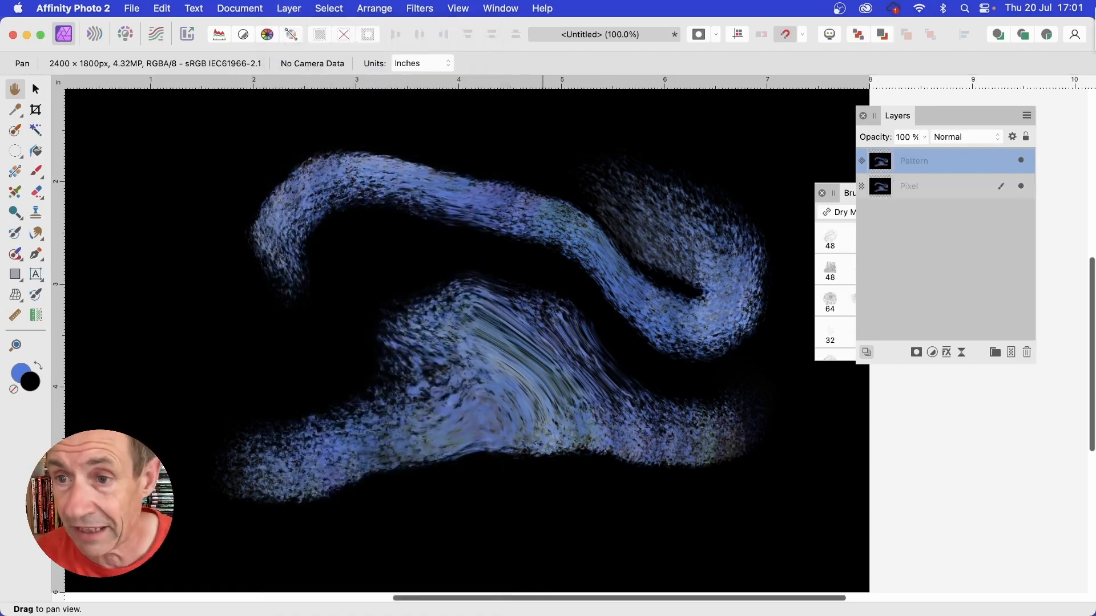
{"action": "left_click", "coordinate": [925, 186]}
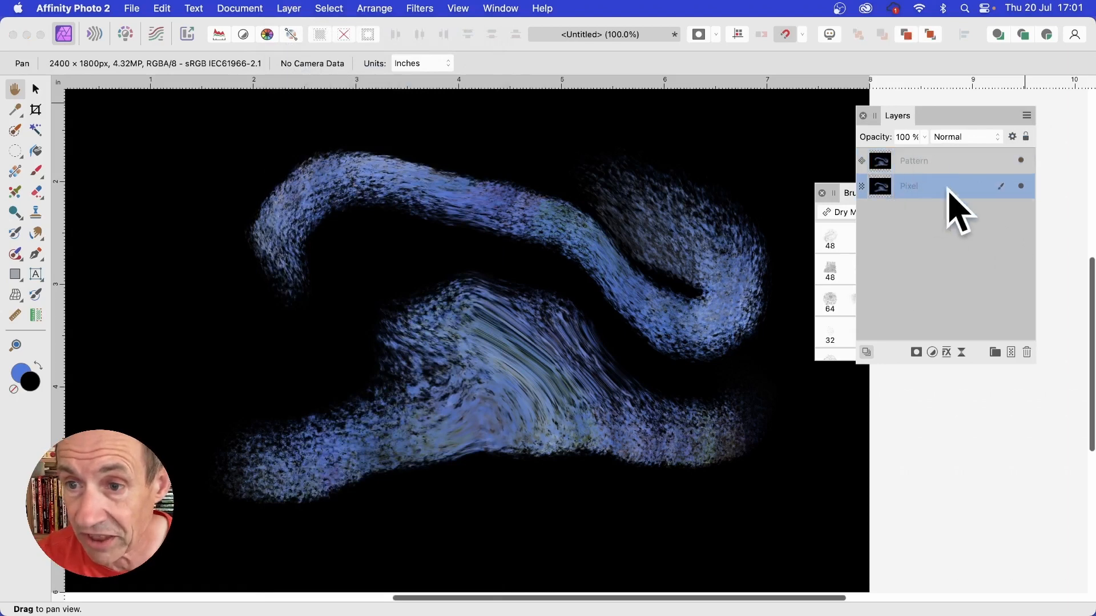
{"action": "left_click", "coordinate": [1026, 353]}
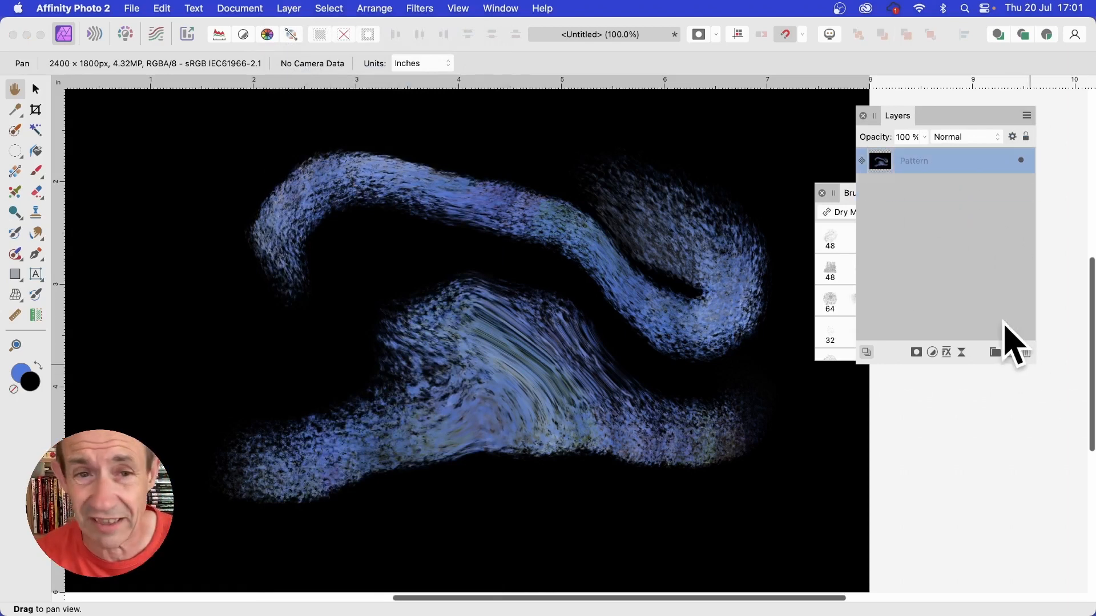
Scale the pattern tile down to about 469 dpi and reposition it so the motif repeats across the canvas
{"action": "left_click", "coordinate": [36, 89]}
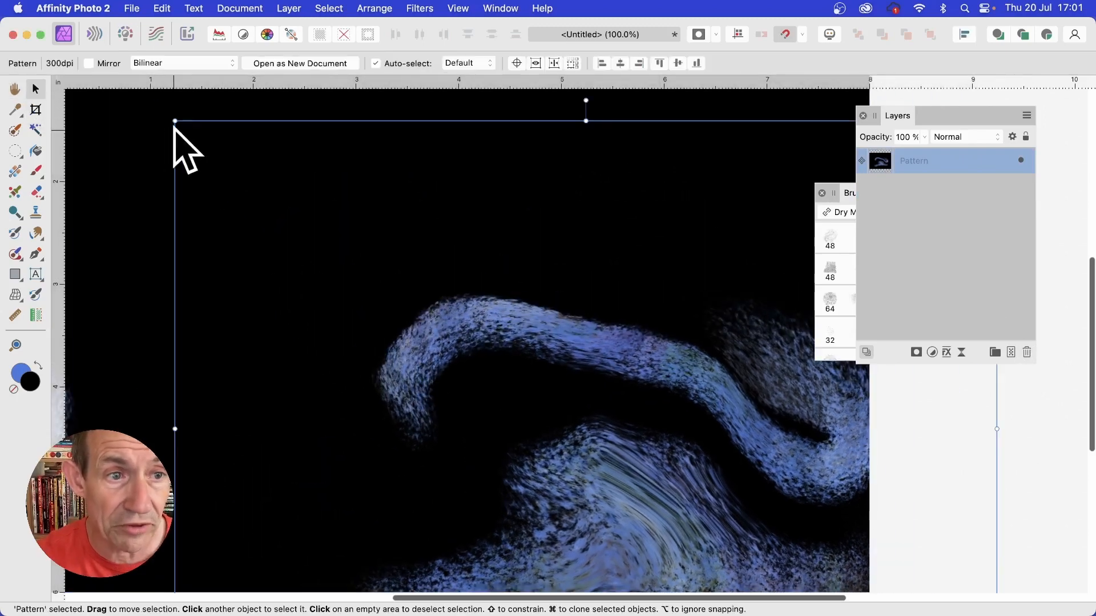
{"action": "left_click_drag", "start_coordinate": [173, 117], "coordinate": [451, 377]}
{"action": "left_click_drag", "start_coordinate": [792, 501], "coordinate": [691, 402]}
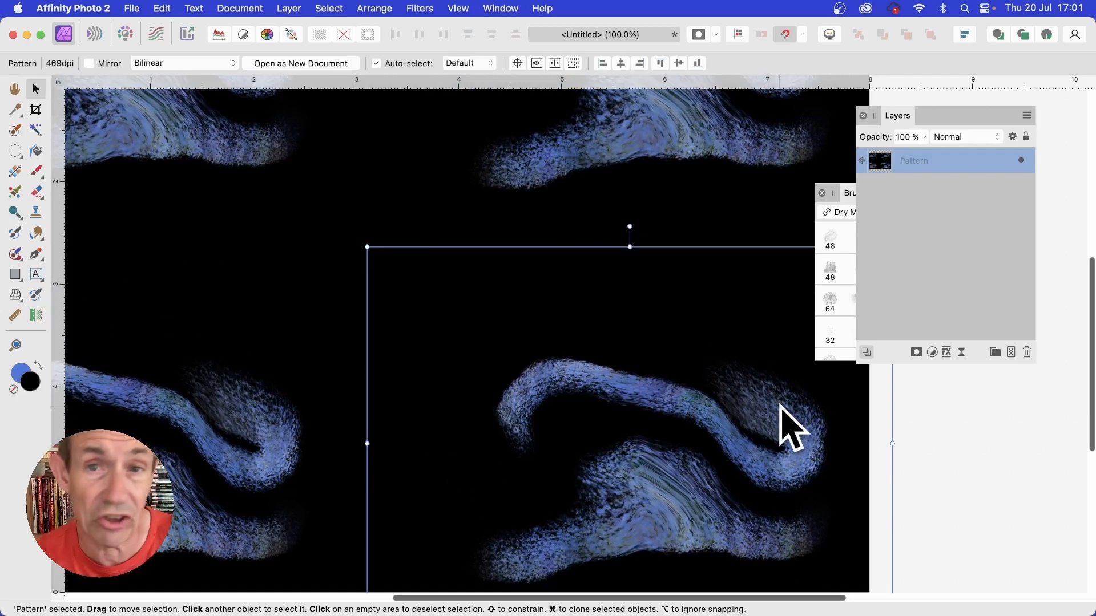
Build four overlapping, offset pattern layers by duplicating the pattern, with the copies in Lighten blend mode, and leave no layer selected
{"action": "mouse_move", "coordinate": [656, 417]}
{"action": "left_mouse_down"}
{"action": "mouse_move", "coordinate": [604, 336]}
{"action": "mouse_move", "coordinate": [517, 273]}
{"action": "left_mouse_up"}
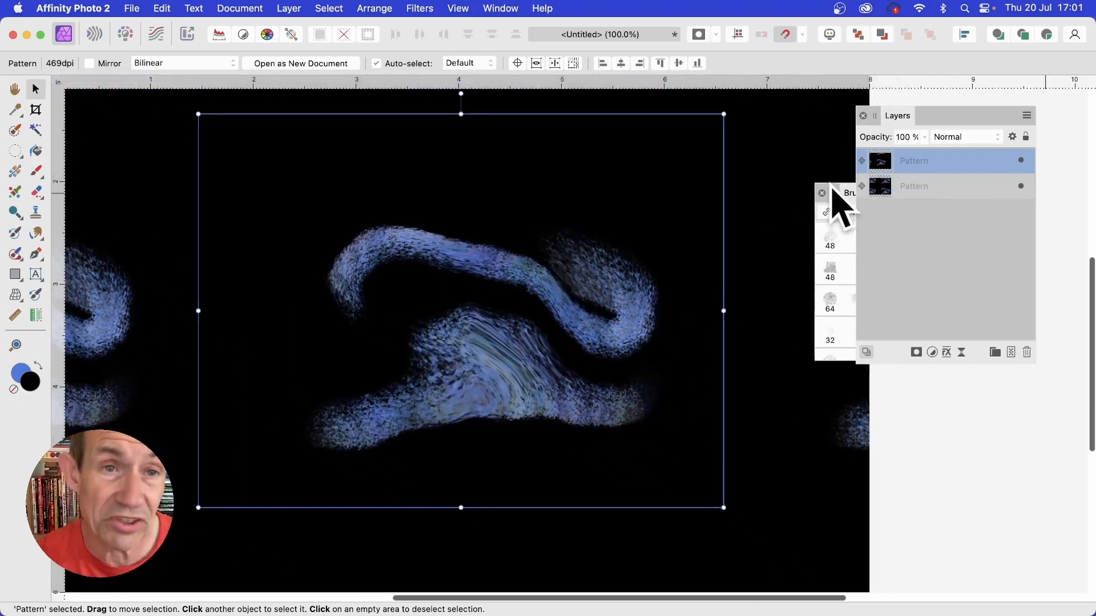
{"action": "left_click", "coordinate": [951, 138]}
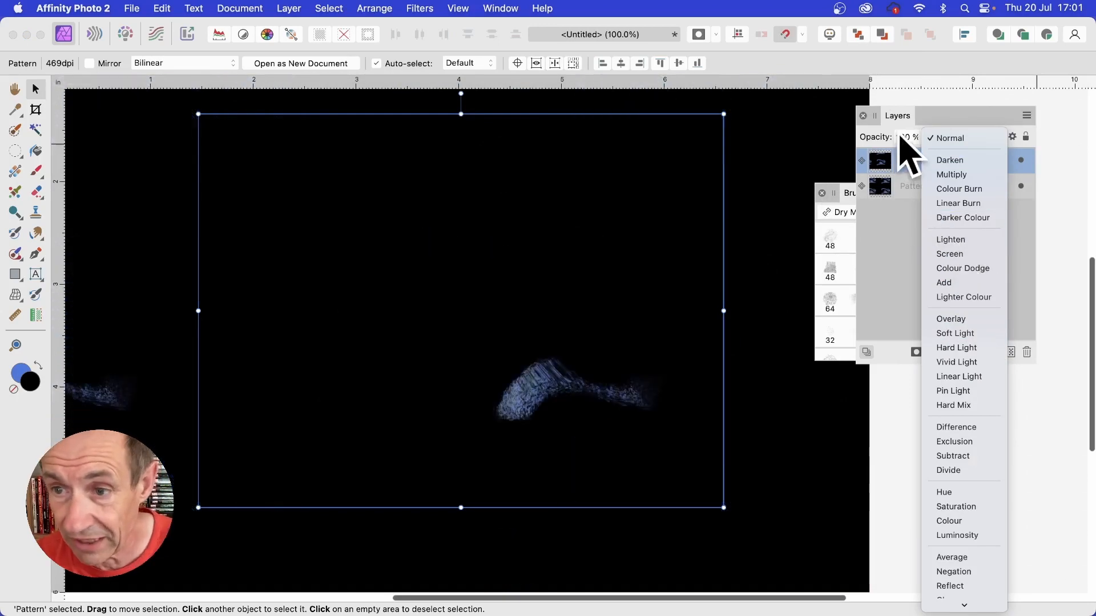
{"action": "left_click", "coordinate": [952, 242]}
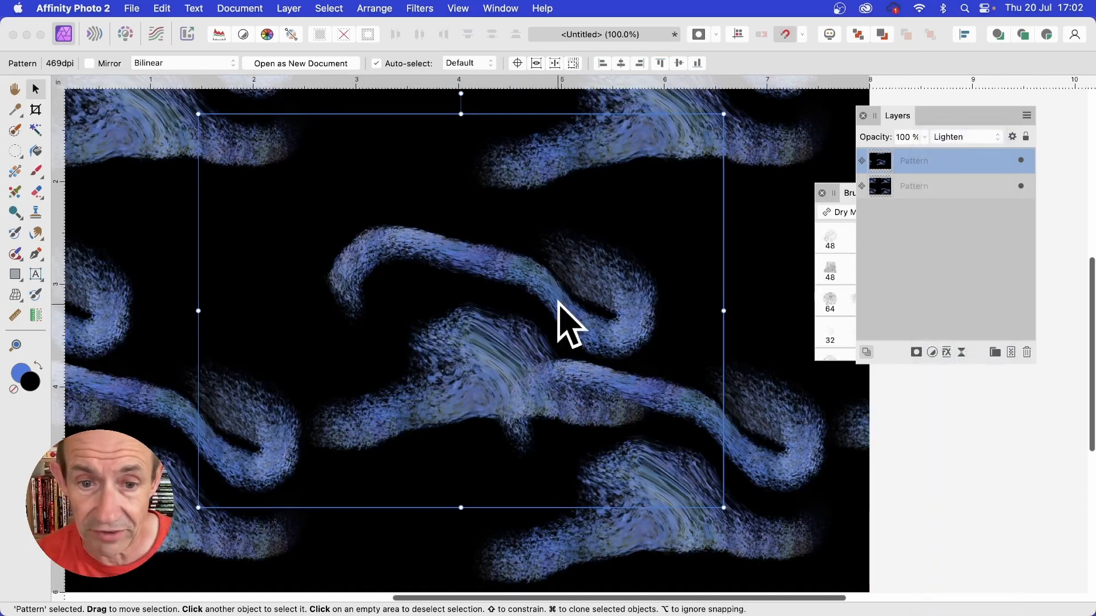
{"action": "left_click_drag", "start_coordinate": [563, 318], "coordinate": [694, 250]}
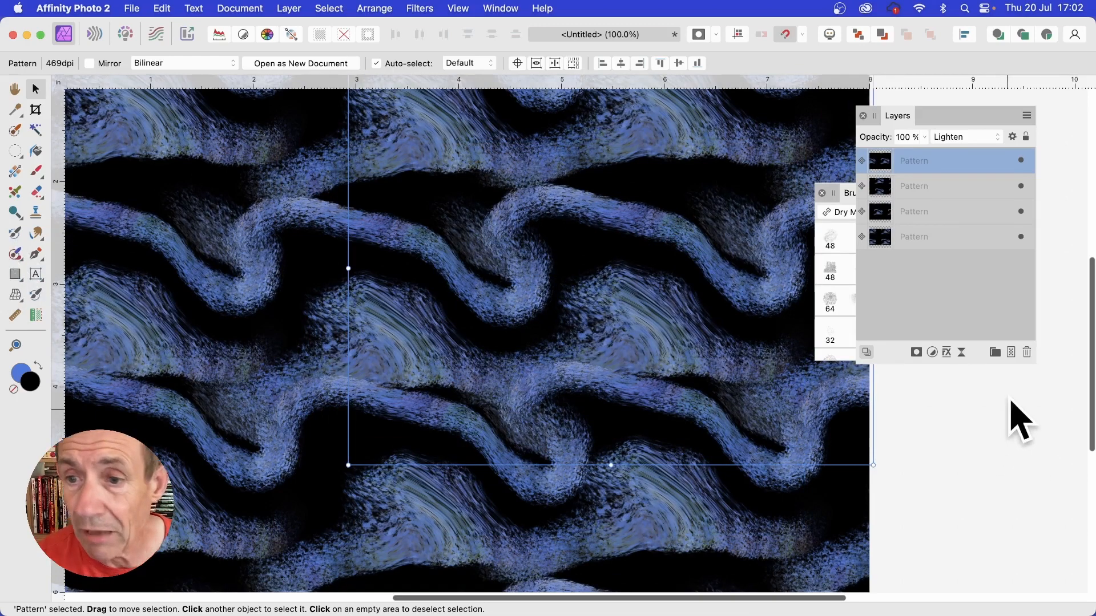
{"action": "left_click", "coordinate": [920, 276]}
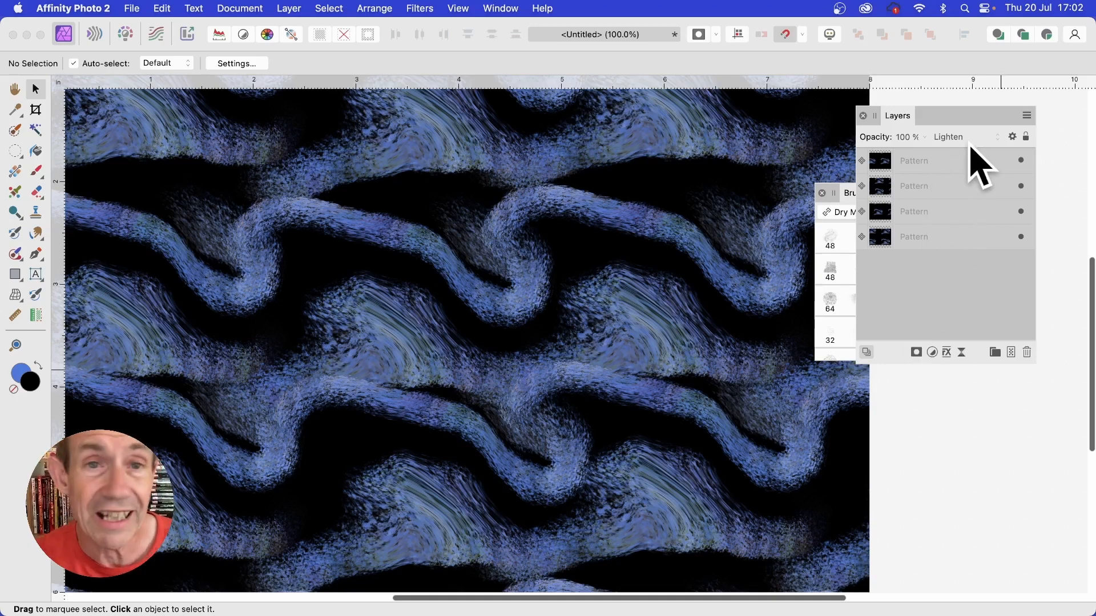
{"action": "left_click", "coordinate": [289, 8]}
{"action": "mouse_move", "coordinate": [383, 604]}
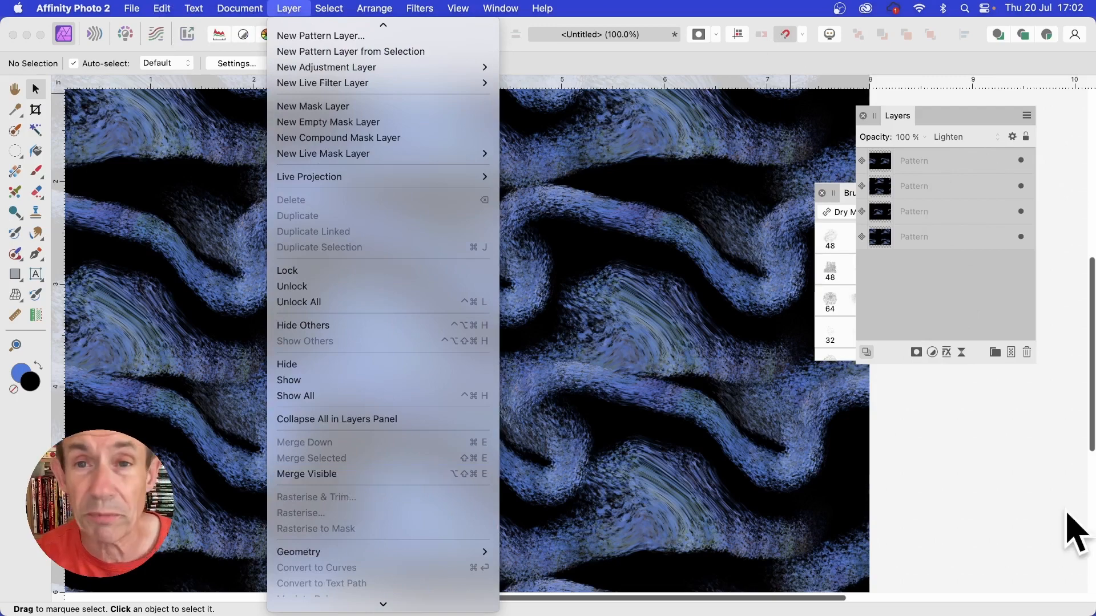
{"action": "left_click", "coordinate": [942, 266]}
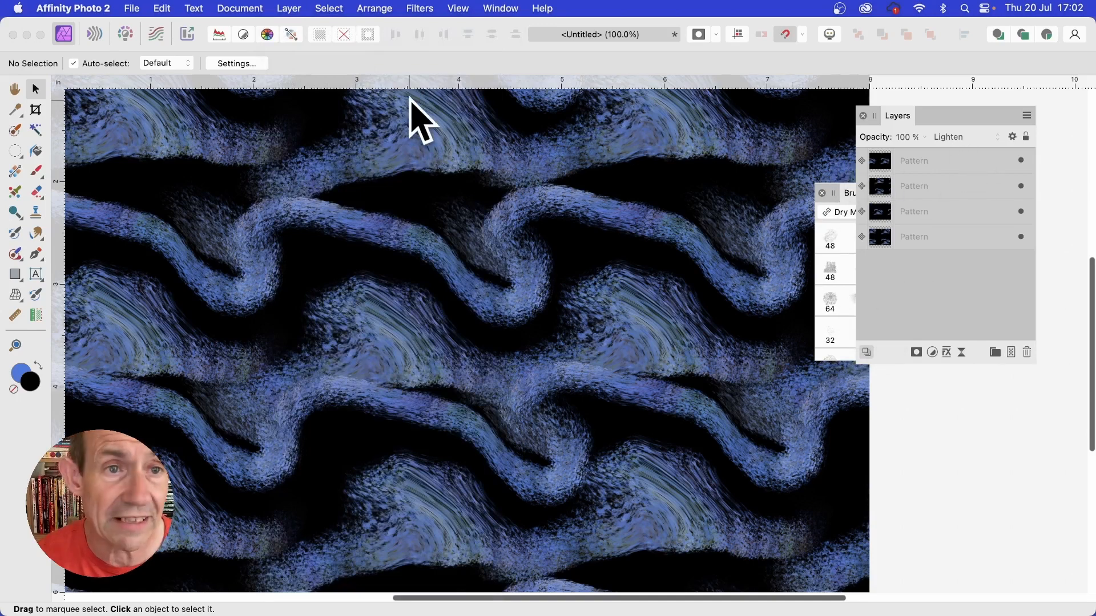
Add a live Gaussian Blur filter above all the pattern layers with a radius of 2.1 px
{"action": "left_click", "coordinate": [286, 8]}
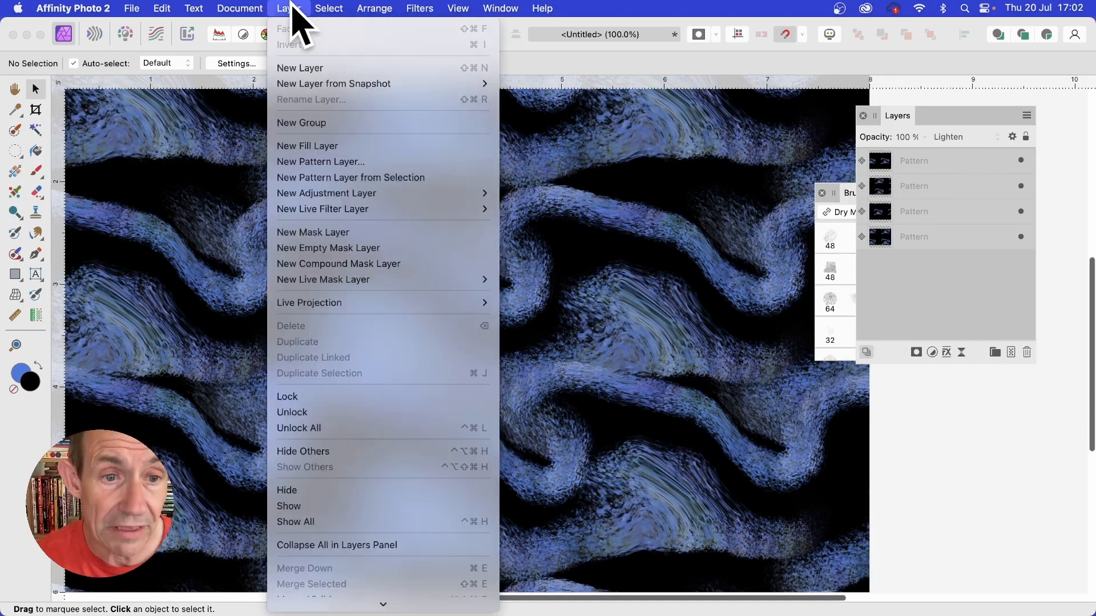
{"action": "mouse_move", "coordinate": [319, 209]}
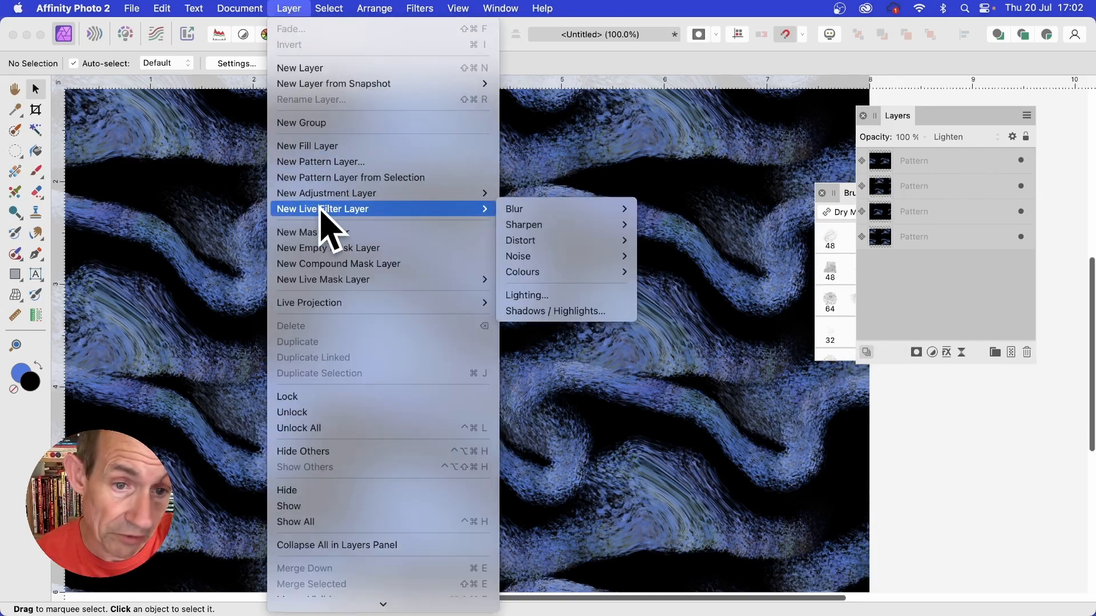
{"action": "mouse_move", "coordinate": [528, 210]}
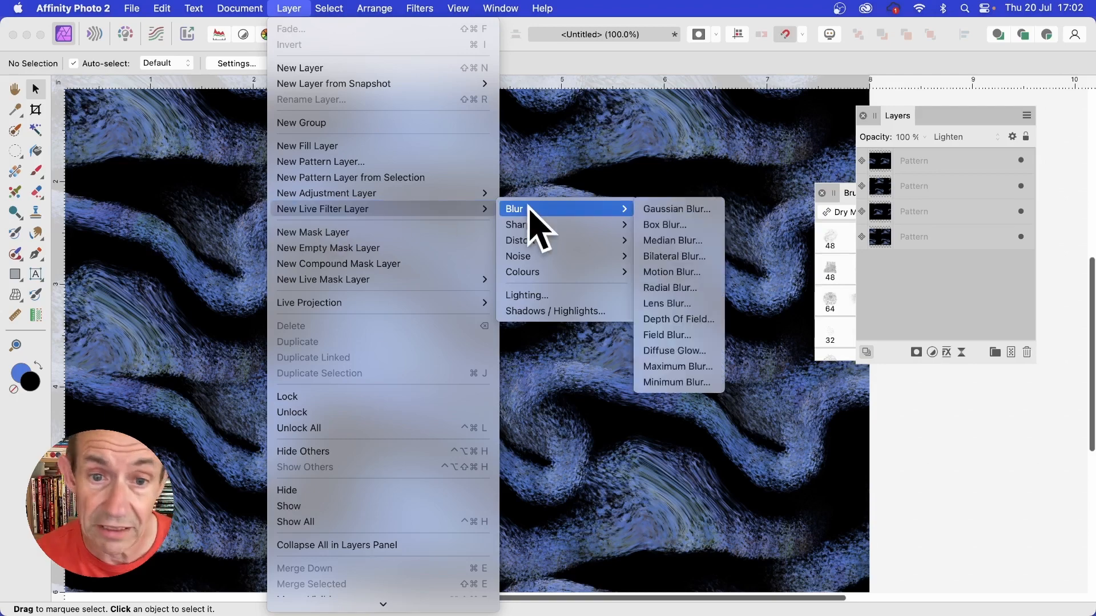
{"action": "left_click", "coordinate": [707, 209]}
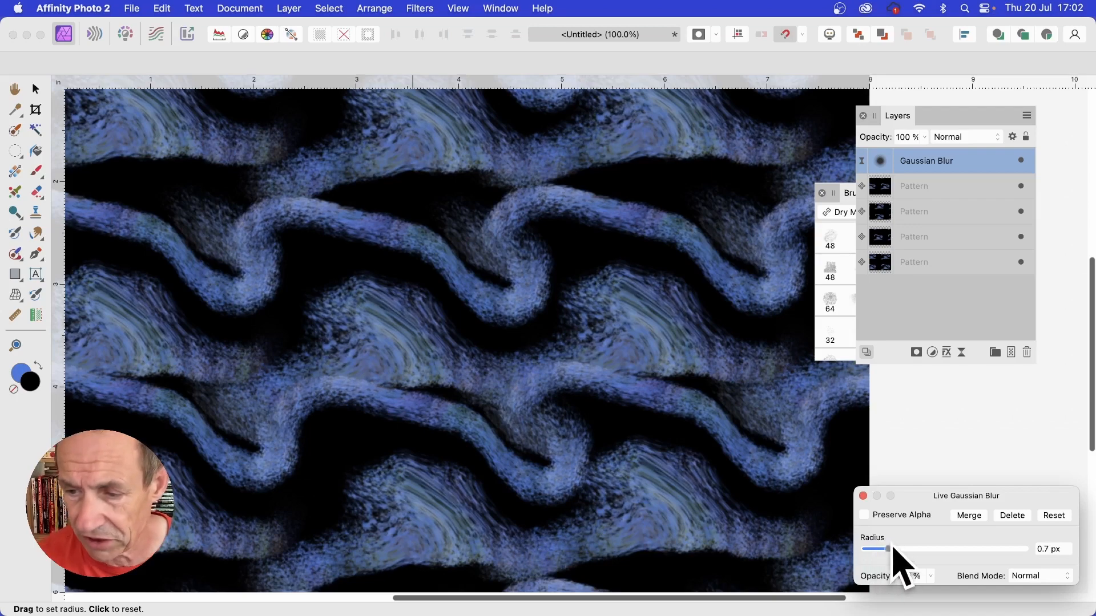
{"action": "left_click_drag", "start_coordinate": [892, 547], "coordinate": [911, 547]}
{"action": "left_click_drag", "start_coordinate": [909, 494], "coordinate": [682, 326]}
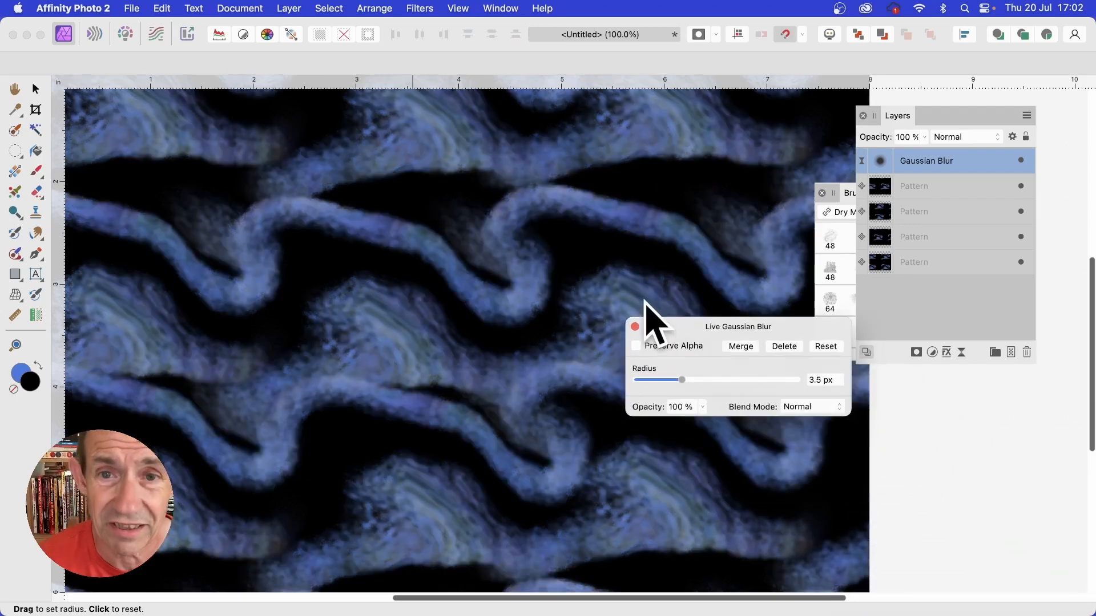
{"action": "left_click_drag", "start_coordinate": [683, 379], "coordinate": [675, 380]}
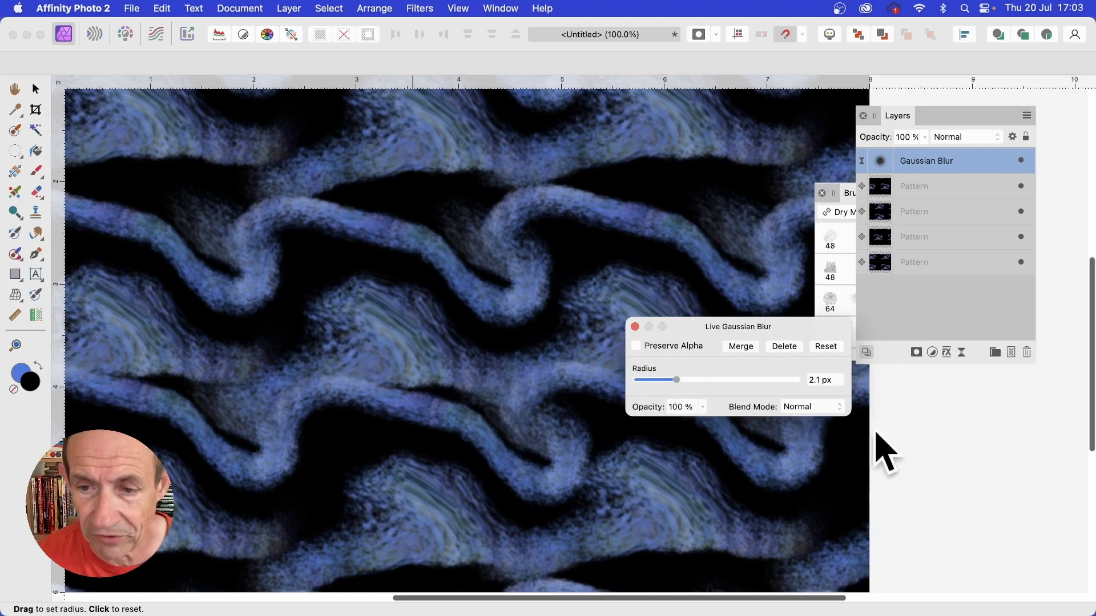
{"action": "left_click", "coordinate": [635, 327]}
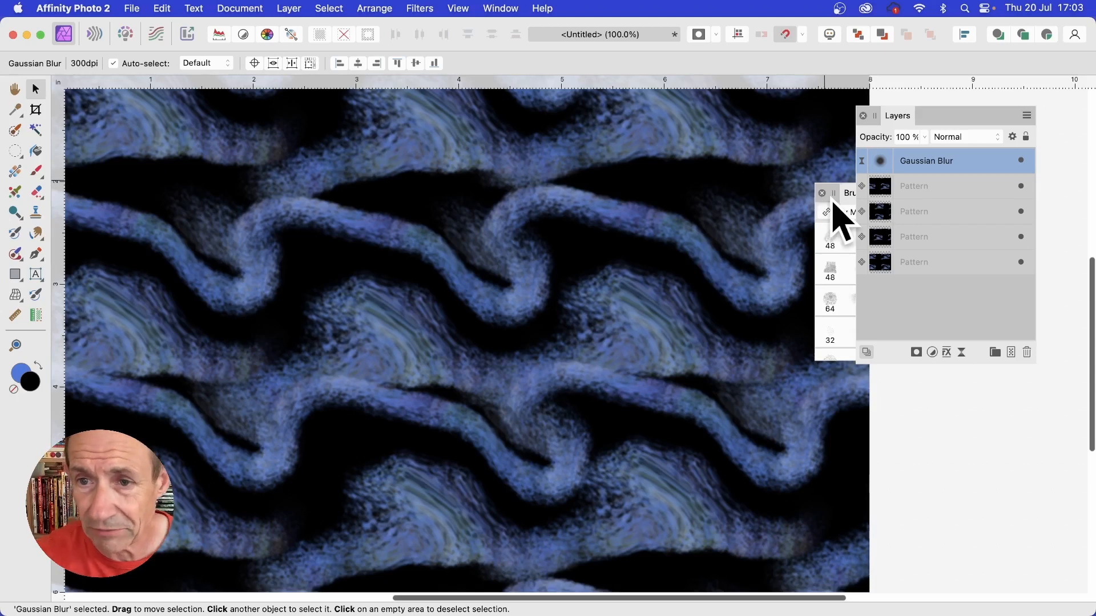
Close the brush library and clear the layer selection
{"action": "left_click", "coordinate": [847, 192]}
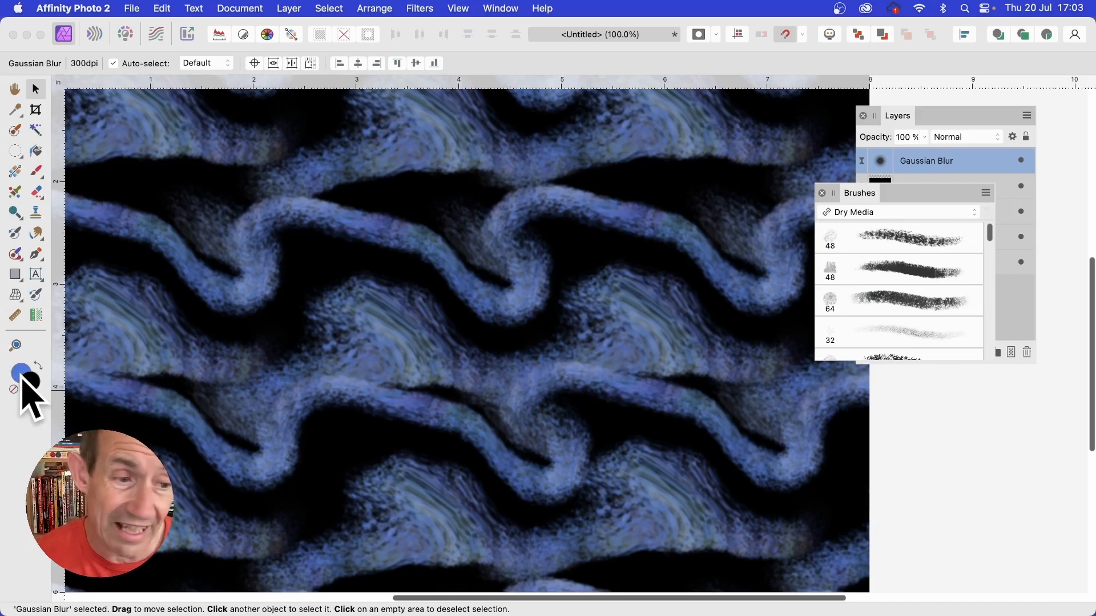
{"action": "left_click", "coordinate": [822, 192]}
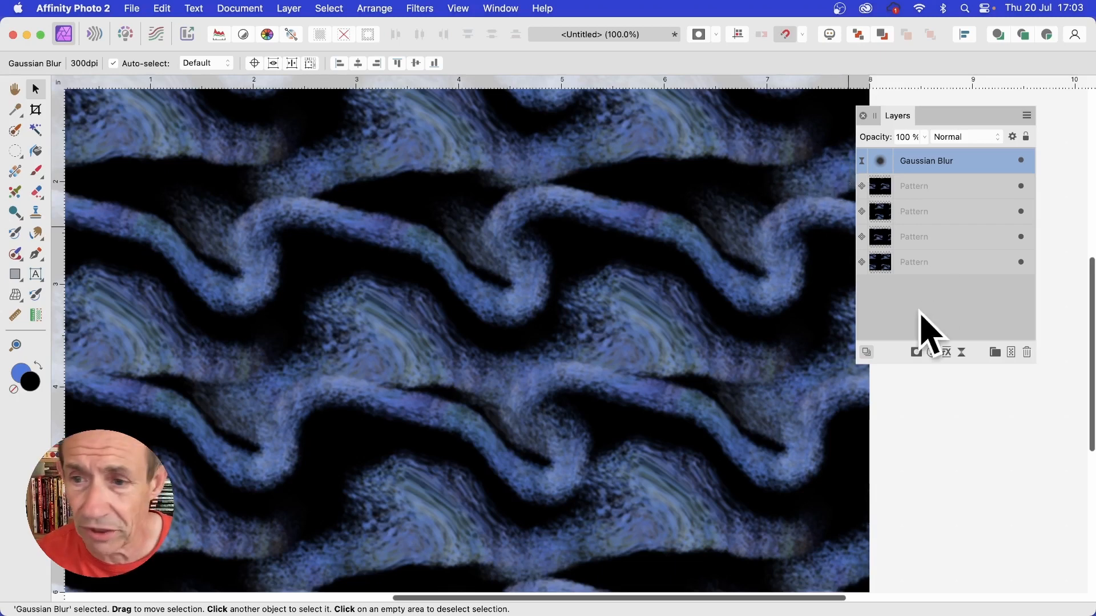
{"action": "left_click", "coordinate": [928, 328]}
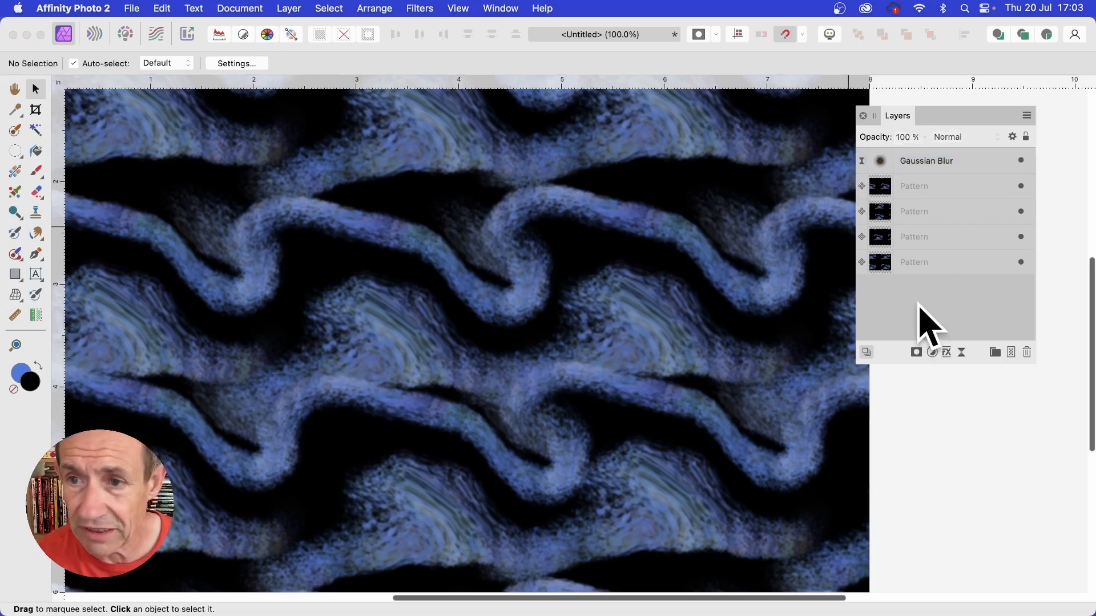
Add a live Lighting filter on top of the stack and move the spotlight's source to the canvas's upper-left corner, distance about 47%
{"action": "left_click", "coordinate": [289, 9]}
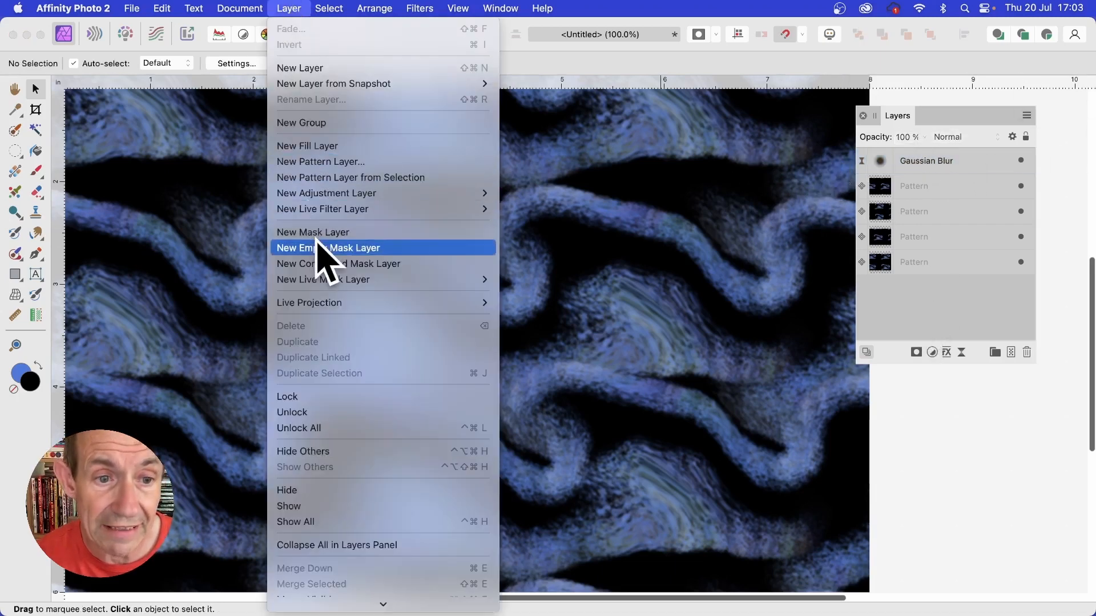
{"action": "mouse_move", "coordinate": [324, 210]}
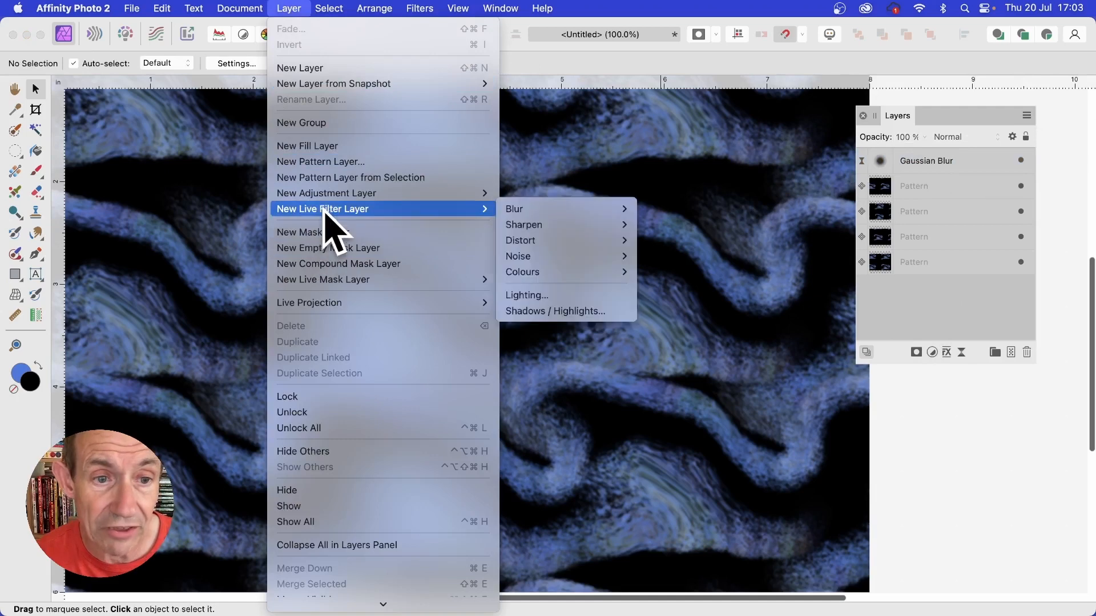
{"action": "left_click", "coordinate": [571, 297]}
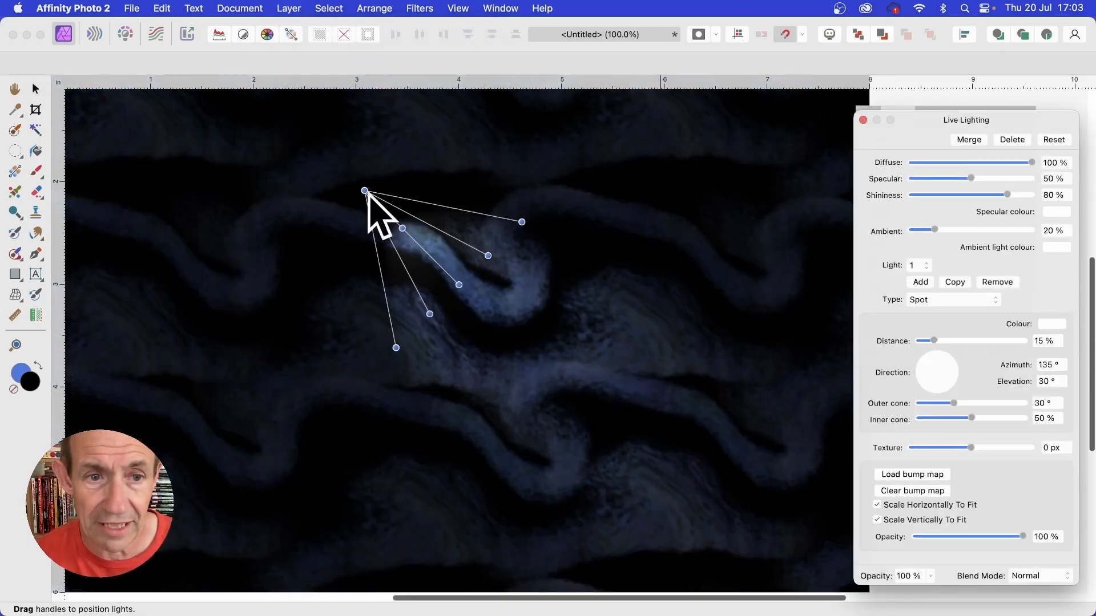
{"action": "left_click_drag", "start_coordinate": [365, 191], "coordinate": [86, 93]}
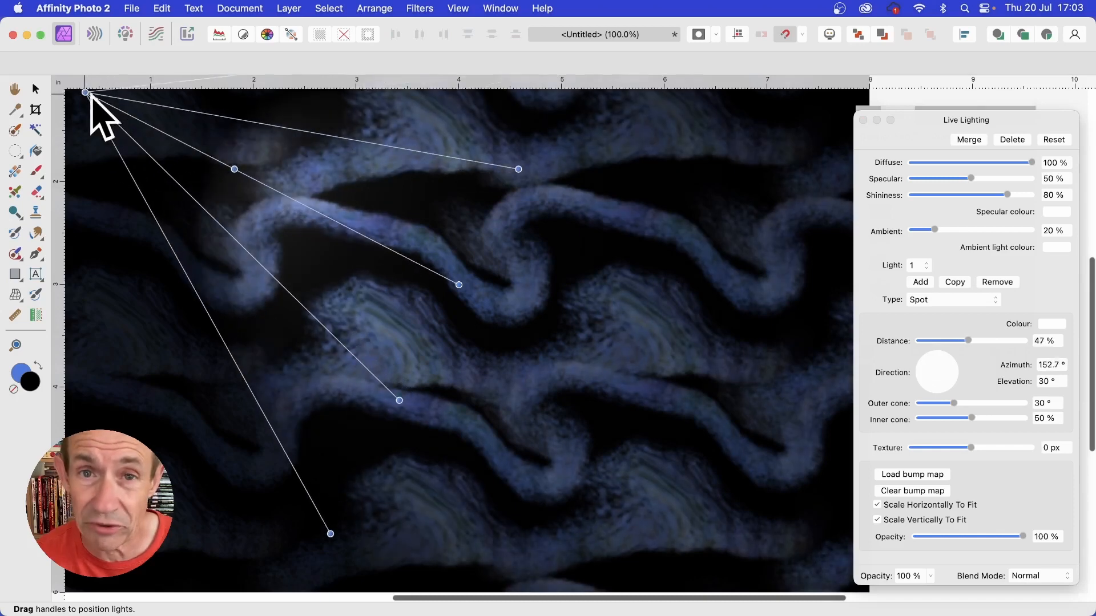
Switch the Lighting filter's light to Directional with 49% ambient, and aim it at azimuth 16.1° and elevation 39.8°
{"action": "left_click_drag", "start_coordinate": [934, 229], "coordinate": [970, 230]}
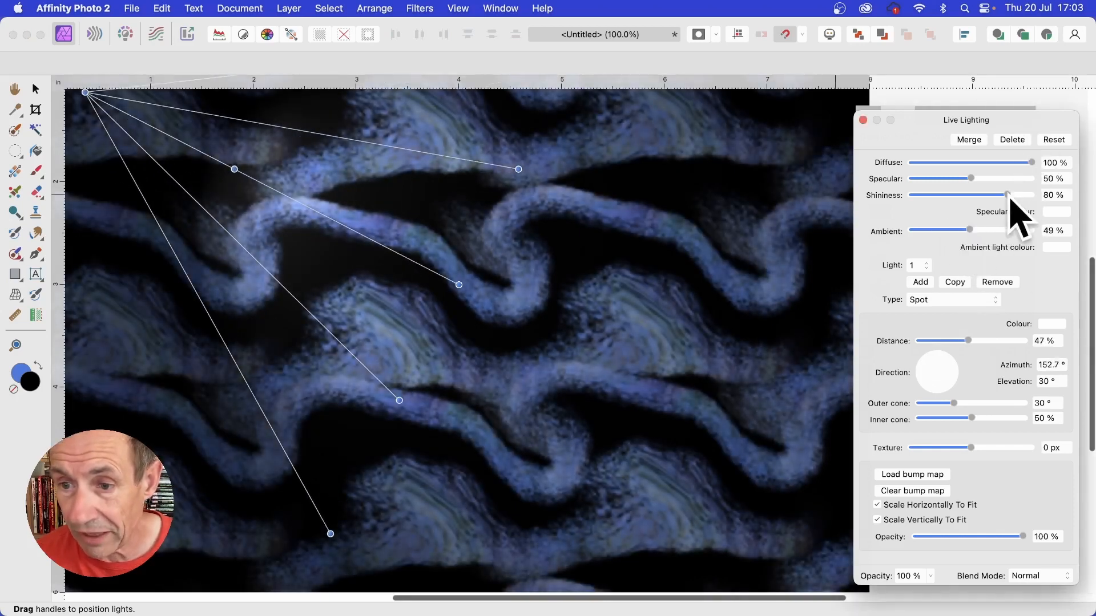
{"action": "left_click", "coordinate": [956, 299]}
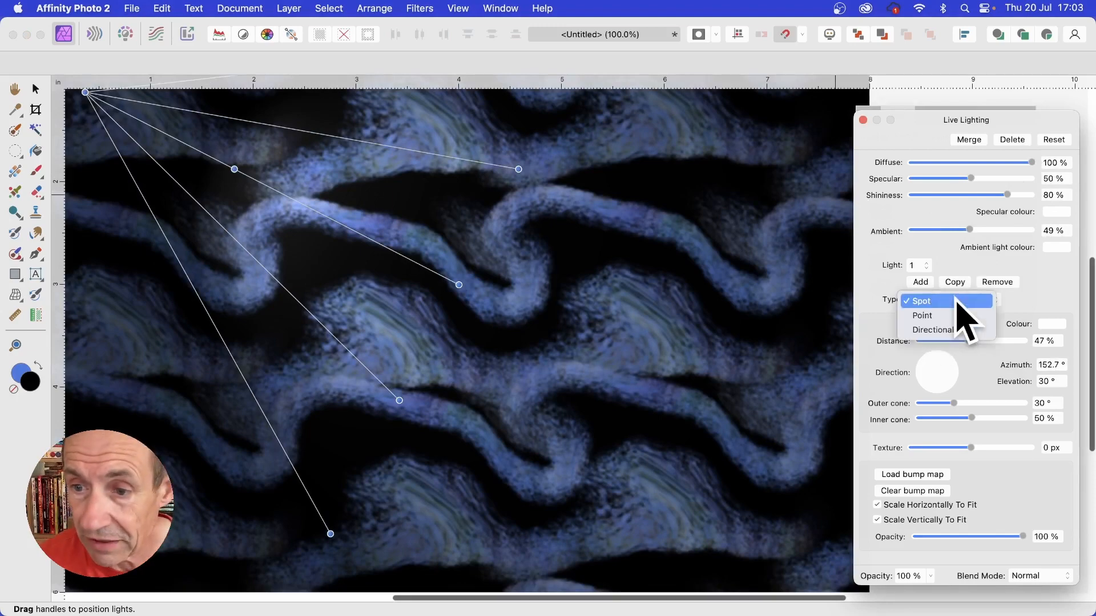
{"action": "left_click", "coordinate": [950, 328]}
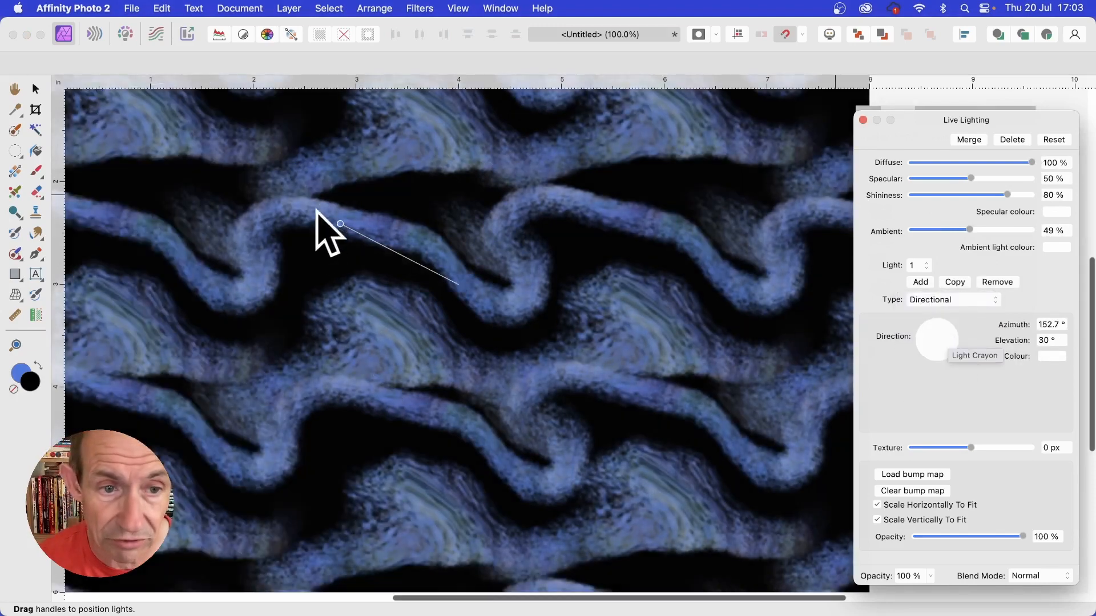
{"action": "left_click", "coordinate": [334, 224]}
{"action": "left_click_drag", "start_coordinate": [333, 223], "coordinate": [573, 252]}
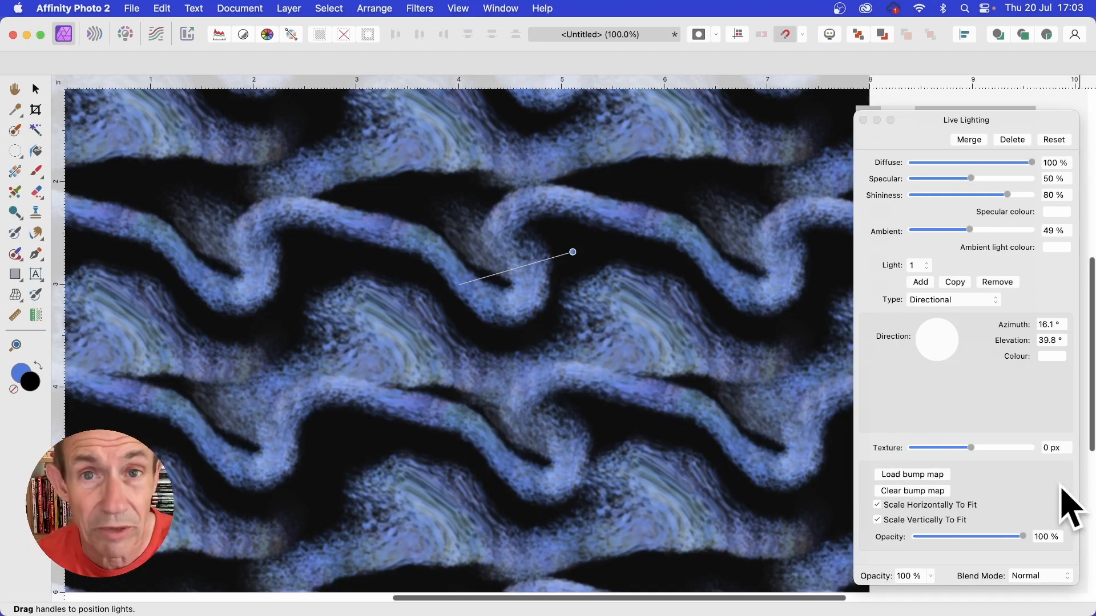
Refine the lighting with texture 33.3 px, ambient 52%, shininess 71% and direction -136.8° azimuth, 62.2° elevation, and close its settings
{"action": "left_click_drag", "start_coordinate": [972, 448], "coordinate": [1016, 450]}
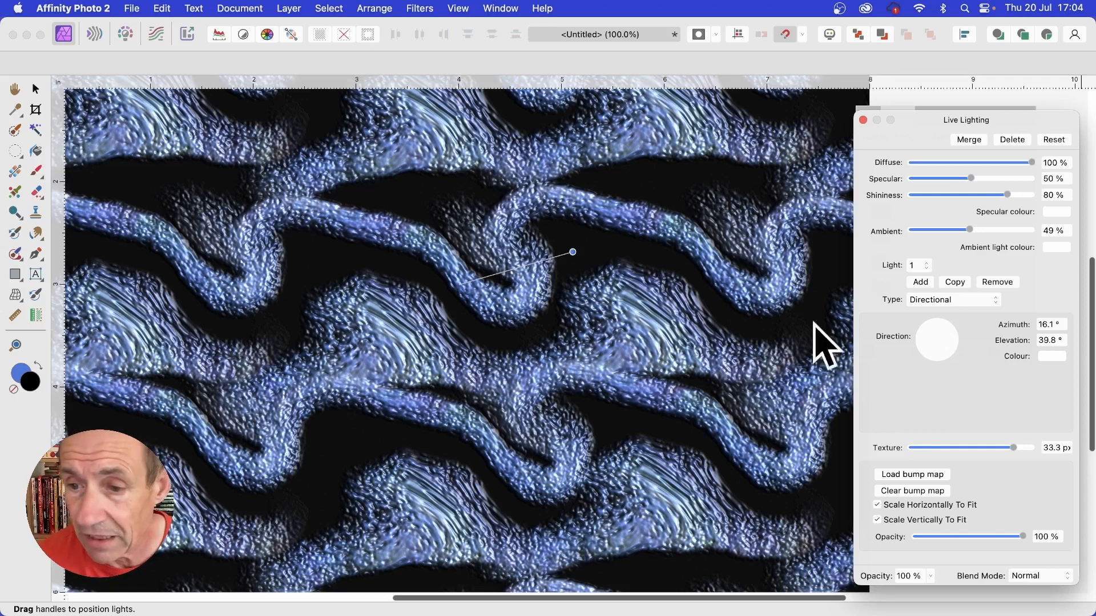
{"action": "mouse_move", "coordinate": [925, 334]}
{"action": "left_mouse_down"}
{"action": "mouse_move", "coordinate": [931, 354]}
{"action": "mouse_move", "coordinate": [990, 234]}
{"action": "mouse_move", "coordinate": [973, 231]}
{"action": "left_mouse_up"}
{"action": "mouse_move", "coordinate": [1007, 195]}
{"action": "left_mouse_down"}
{"action": "mouse_move", "coordinate": [975, 196]}
{"action": "mouse_move", "coordinate": [1022, 195]}
{"action": "mouse_move", "coordinate": [996, 196]}
{"action": "left_mouse_up"}
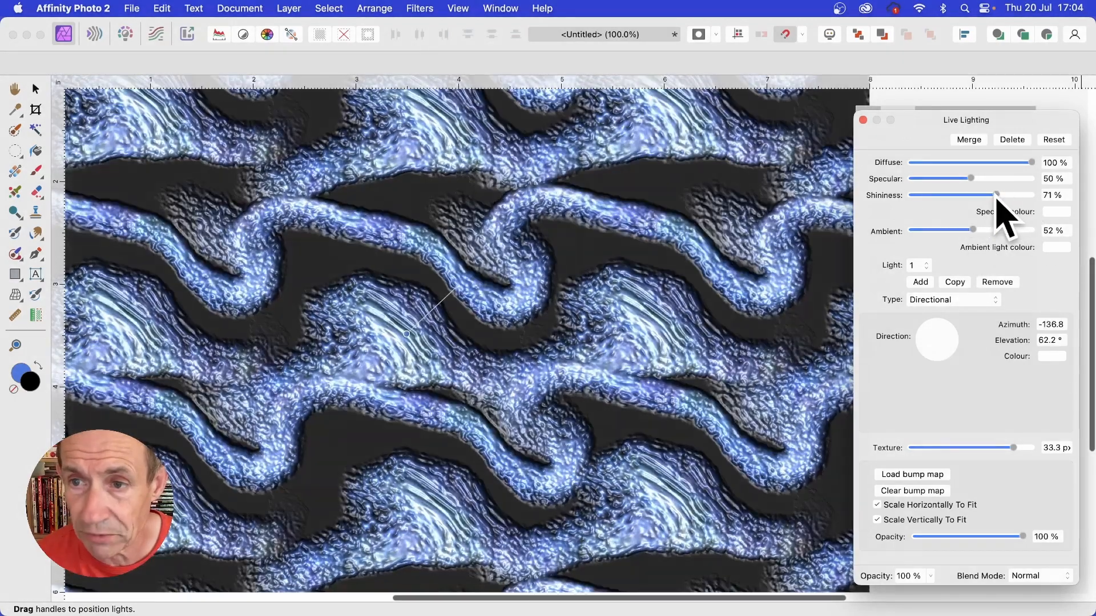
{"action": "left_click", "coordinate": [863, 120]}
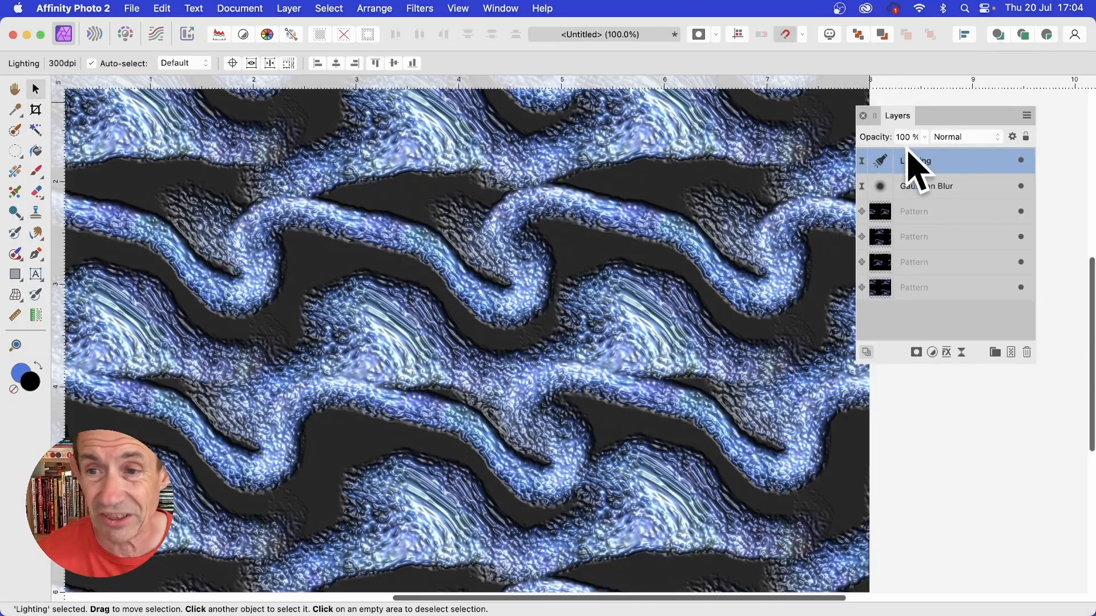
Select all four pattern layers, then shift and rotate them together so the pattern runs diagonally down the canvas
{"action": "left_click", "coordinate": [914, 212]}
{"action": "left_click", "coordinate": [923, 286], "text": "shift"}
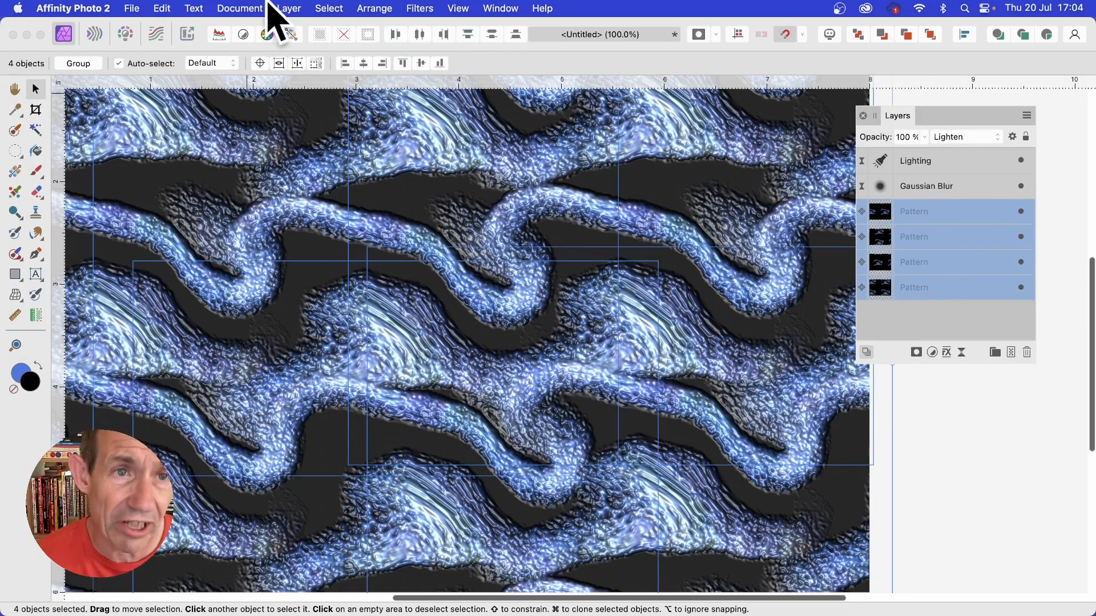
{"action": "left_click", "coordinate": [289, 8]}
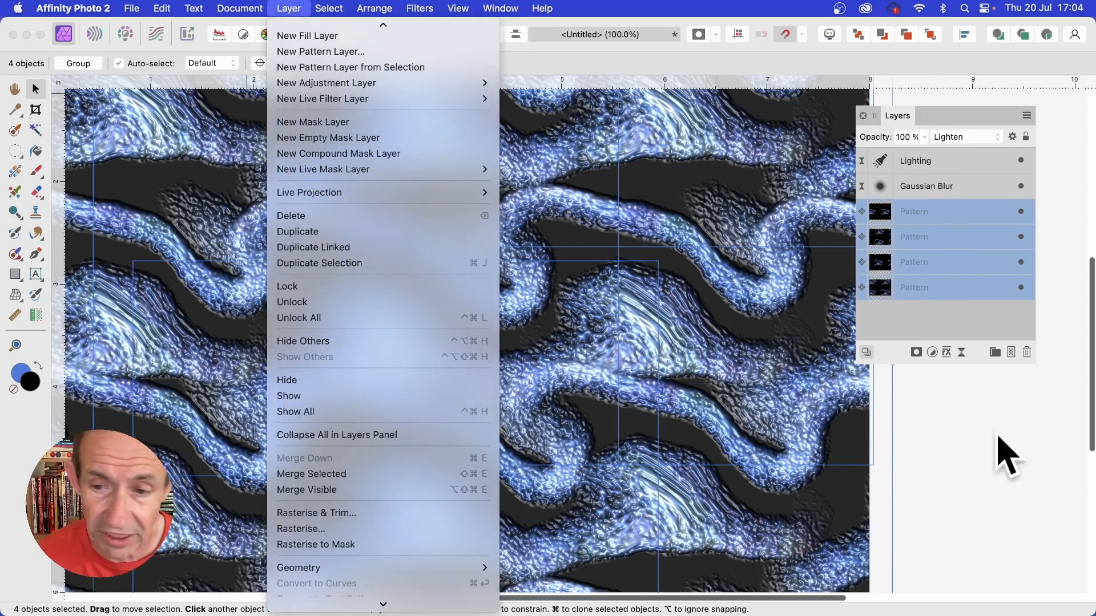
{"action": "left_click", "coordinate": [892, 331]}
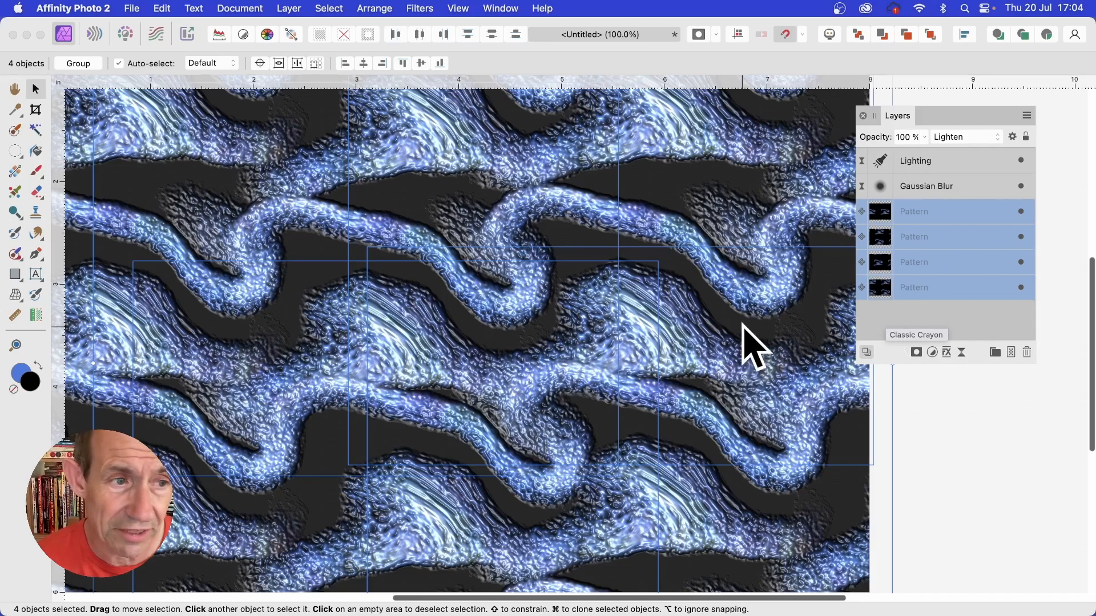
{"action": "left_click_drag", "start_coordinate": [470, 348], "coordinate": [449, 364]}
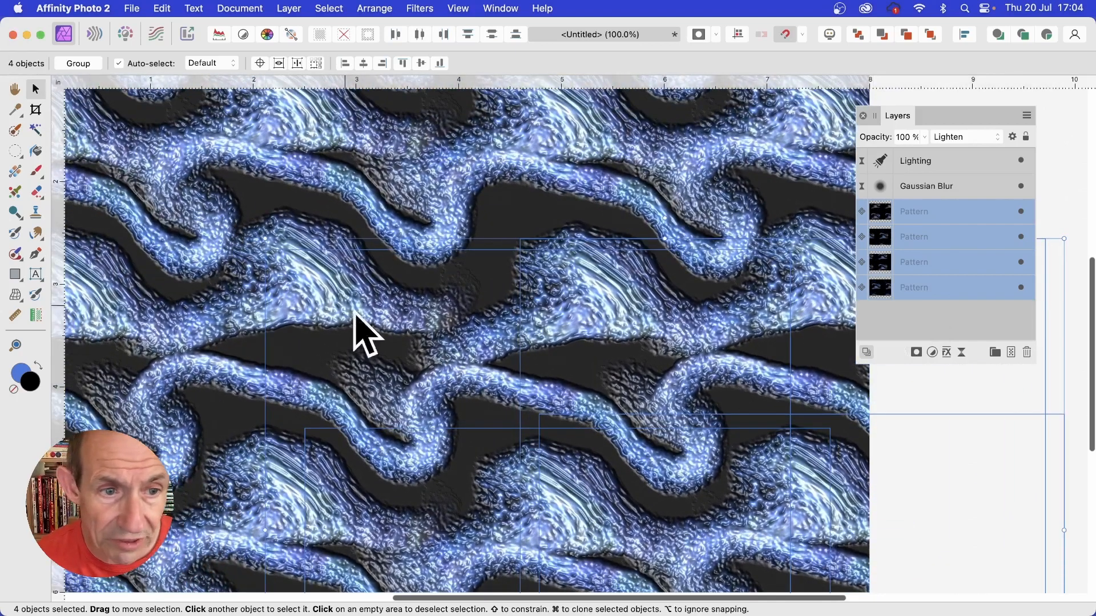
{"action": "left_click_drag", "start_coordinate": [265, 238], "coordinate": [711, 254]}
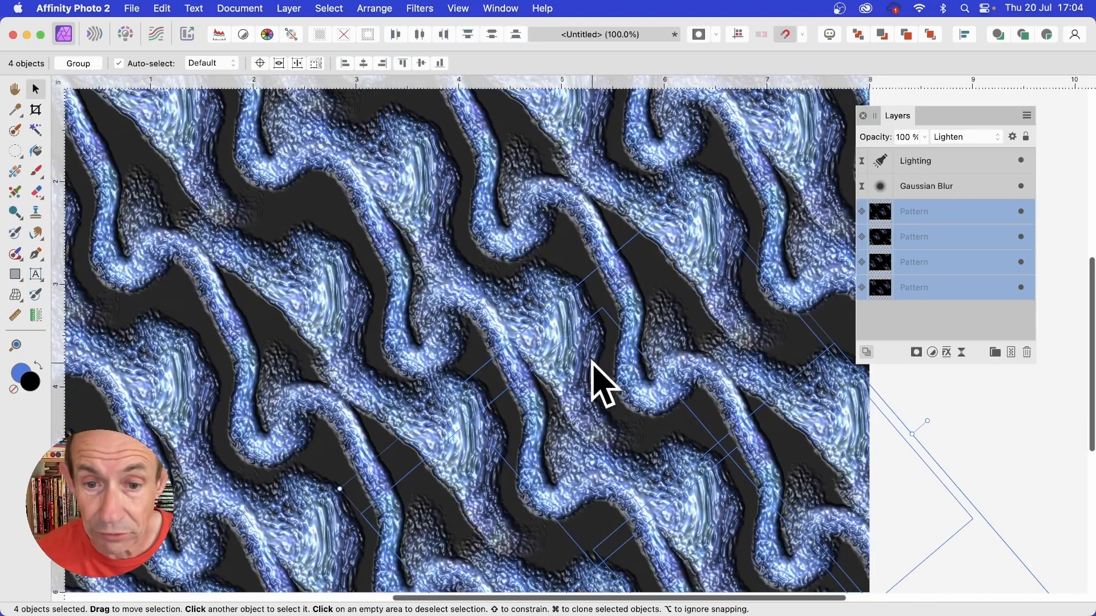
Duplicate the four selected pattern layers, then rotate and reposition the copies to interweave with the originals
{"action": "left_click_drag", "start_coordinate": [571, 358], "coordinate": [507, 407]}
{"action": "key", "text": "super+j"}
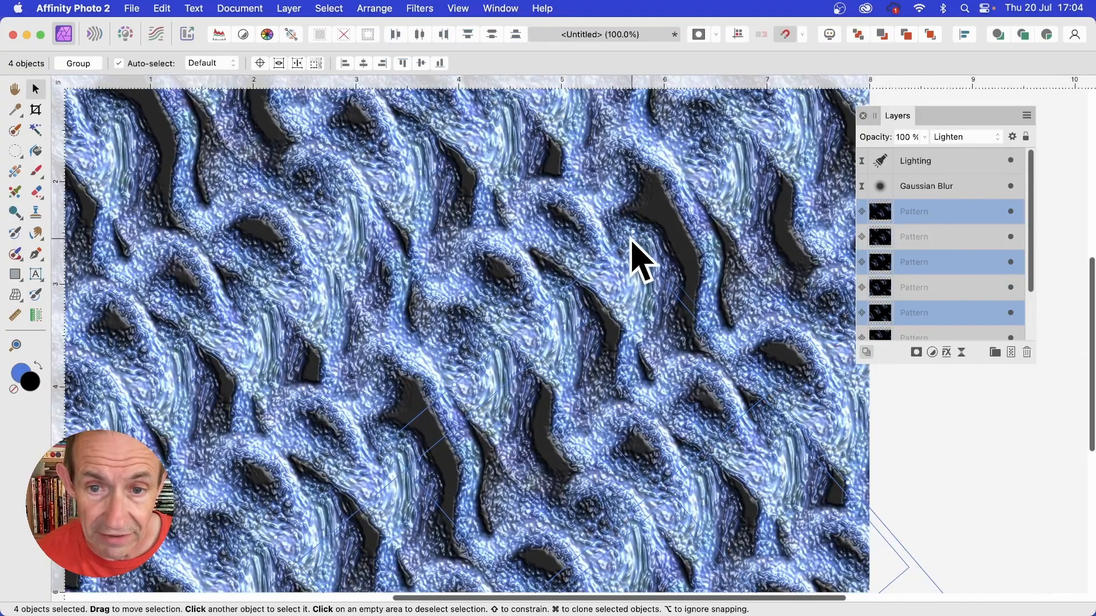
{"action": "left_click_drag", "start_coordinate": [628, 228], "coordinate": [1061, 525]}
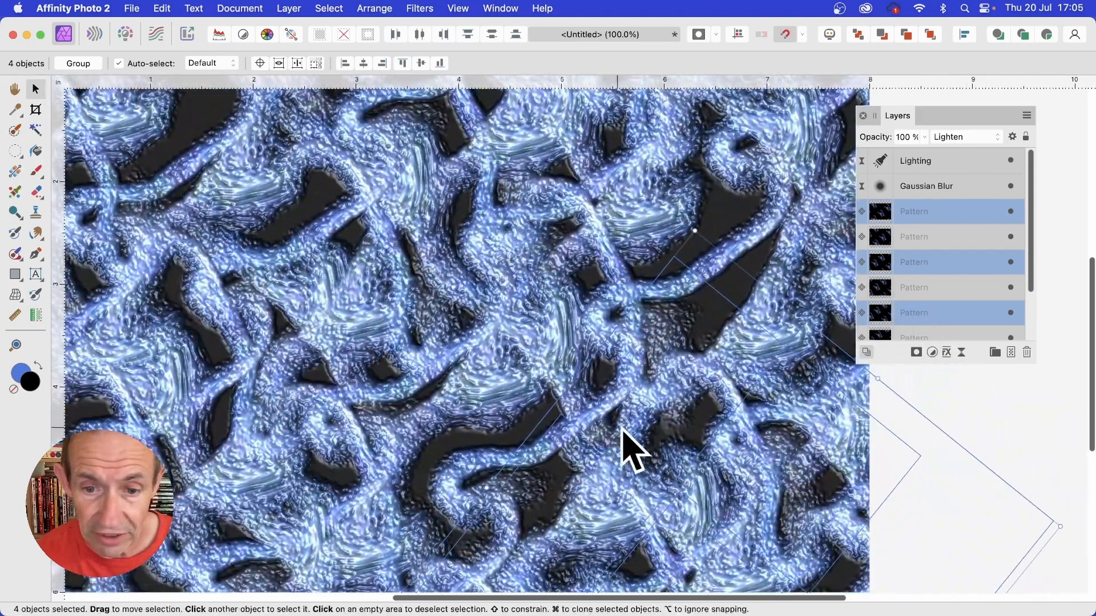
{"action": "left_click_drag", "start_coordinate": [622, 432], "coordinate": [564, 433]}
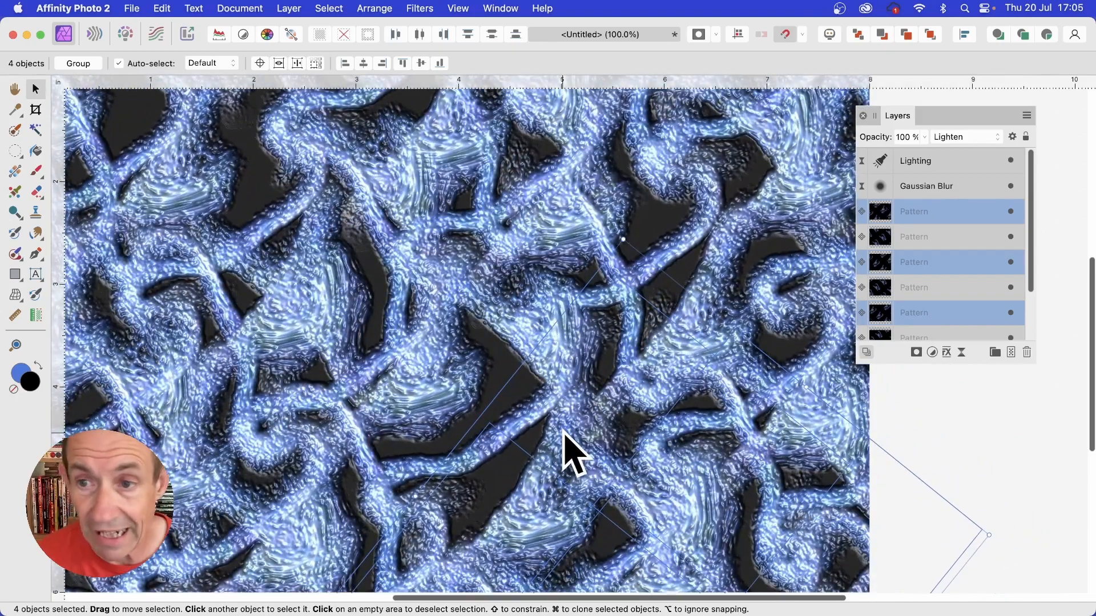
Reopen the live Gaussian Blur filter, set its radius to 3.1 px and close its settings
{"action": "left_click", "coordinate": [956, 190]}
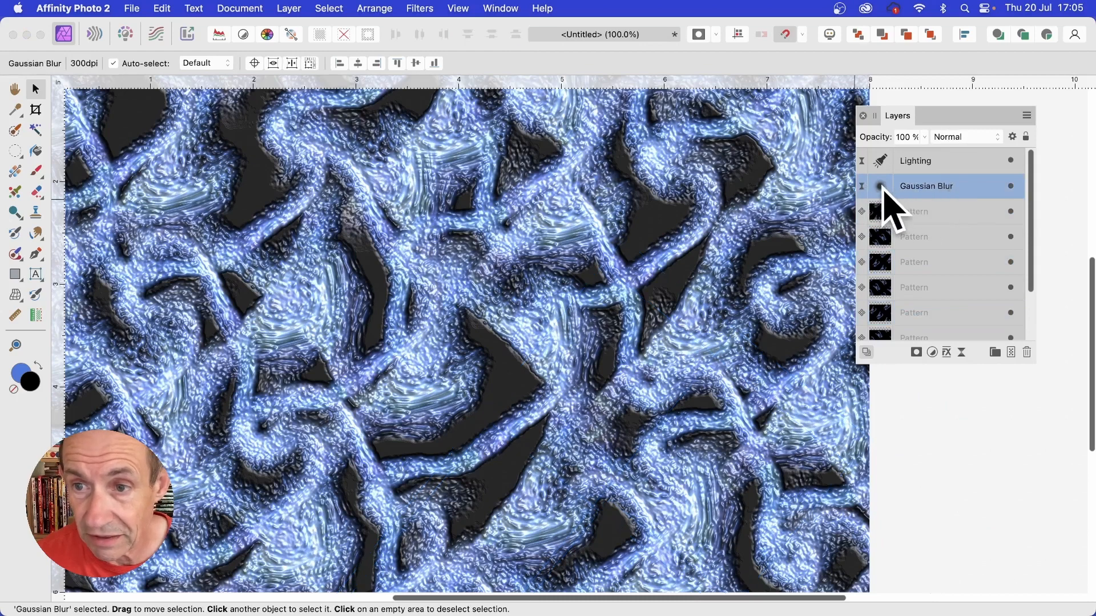
{"action": "double_click", "coordinate": [882, 188]}
{"action": "left_click_drag", "start_coordinate": [930, 503], "coordinate": [414, 200]}
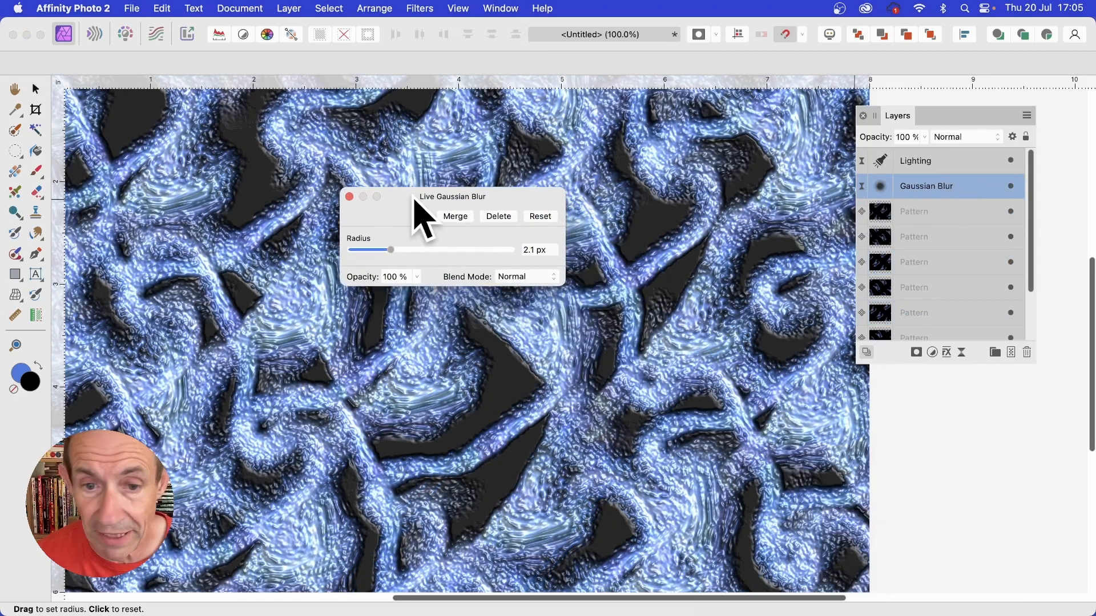
{"action": "left_click_drag", "start_coordinate": [395, 248], "coordinate": [413, 249]}
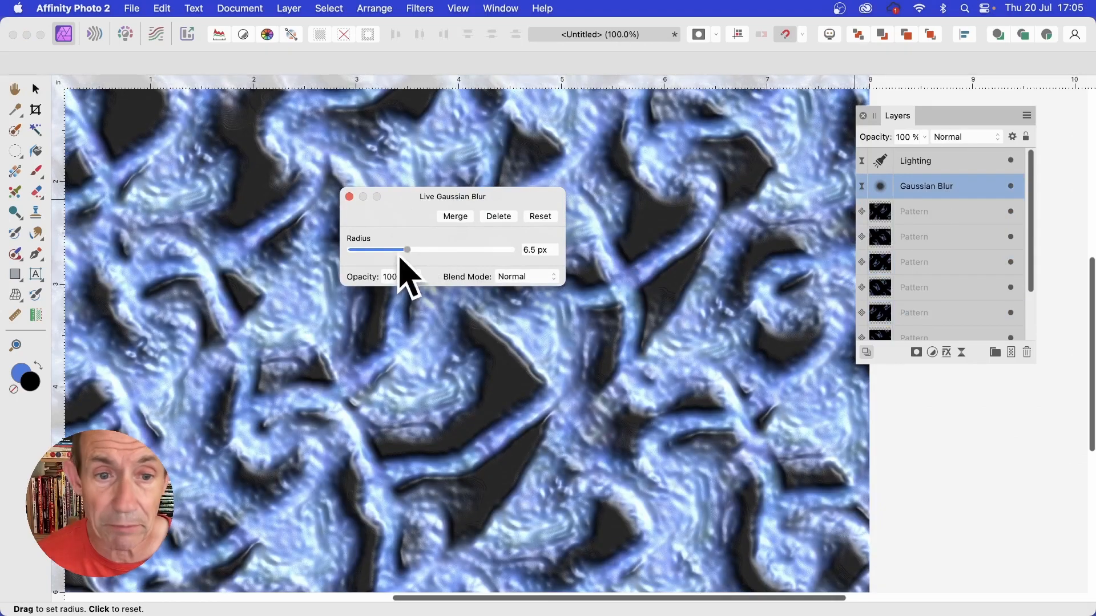
{"action": "left_click_drag", "start_coordinate": [412, 250], "coordinate": [398, 248]}
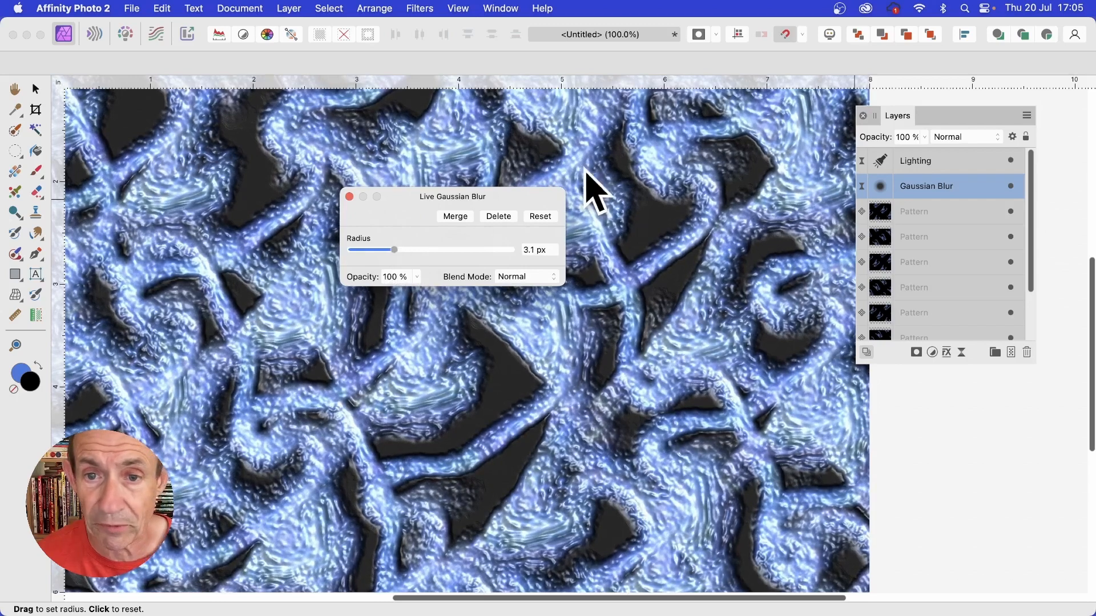
{"action": "left_click", "coordinate": [349, 196]}
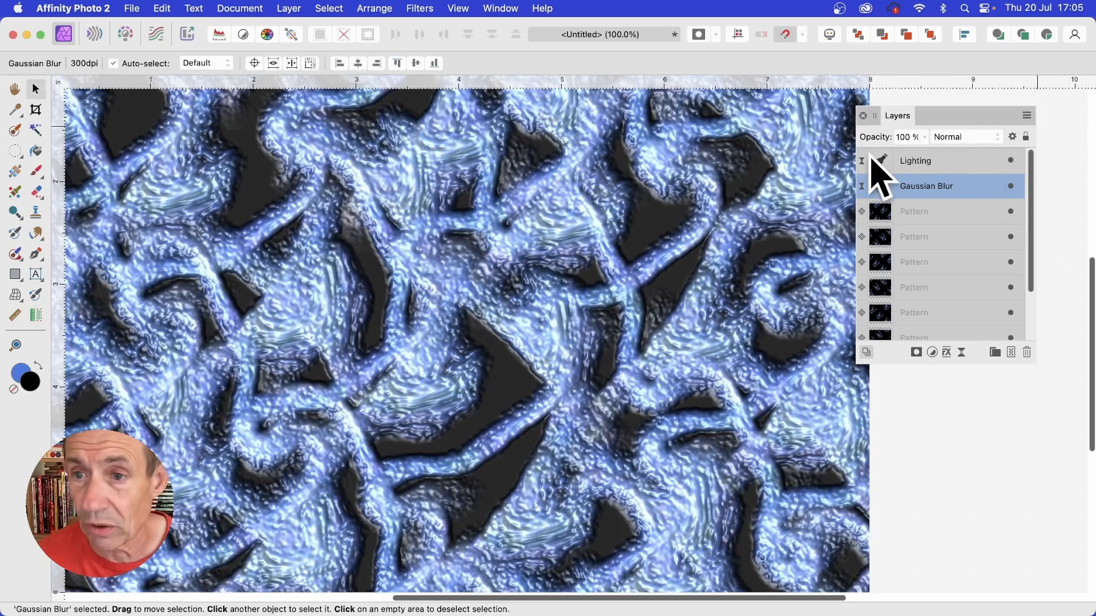
Reopen the live Lighting filter, raise specular to 66% and aim the light at azimuth -116.7°, elevation 59.4°
{"action": "left_click", "coordinate": [883, 165]}
{"action": "double_click", "coordinate": [883, 163]}
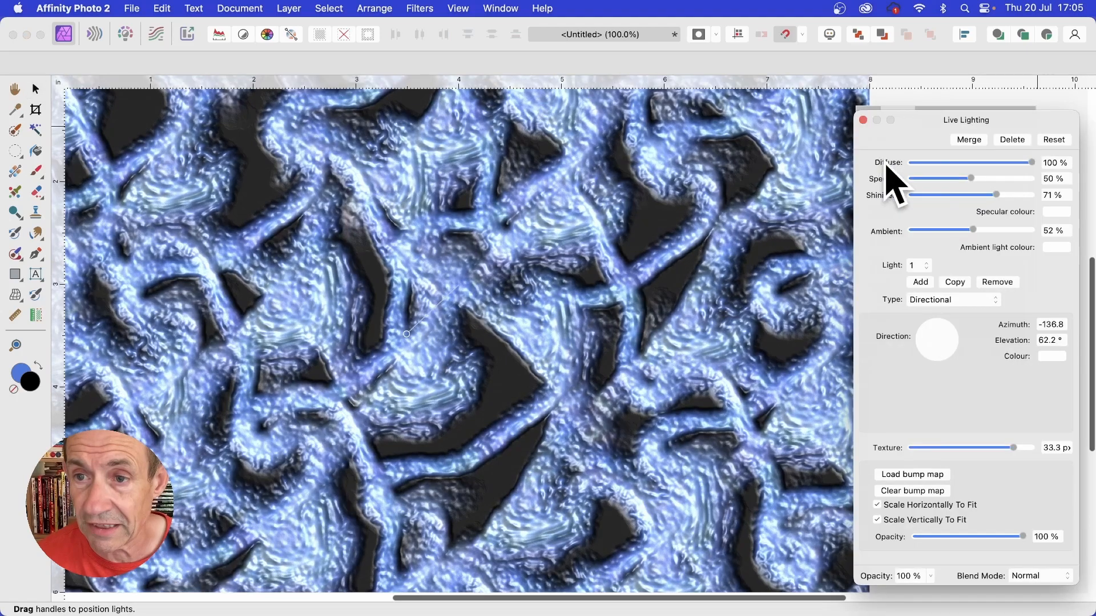
{"action": "left_click_drag", "start_coordinate": [947, 127], "coordinate": [795, 103]}
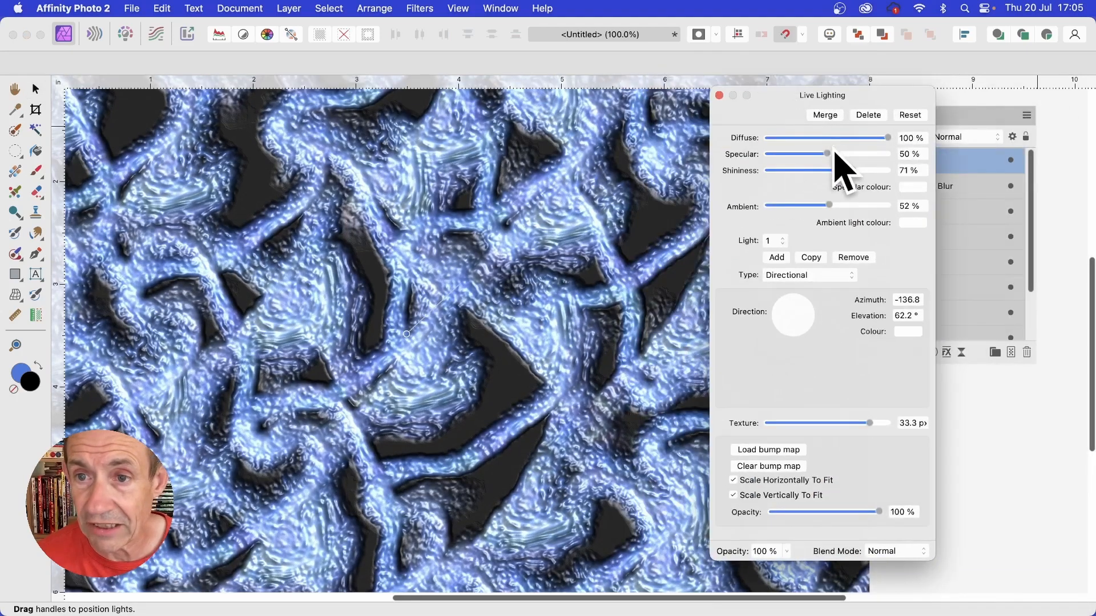
{"action": "left_click_drag", "start_coordinate": [834, 153], "coordinate": [847, 153]}
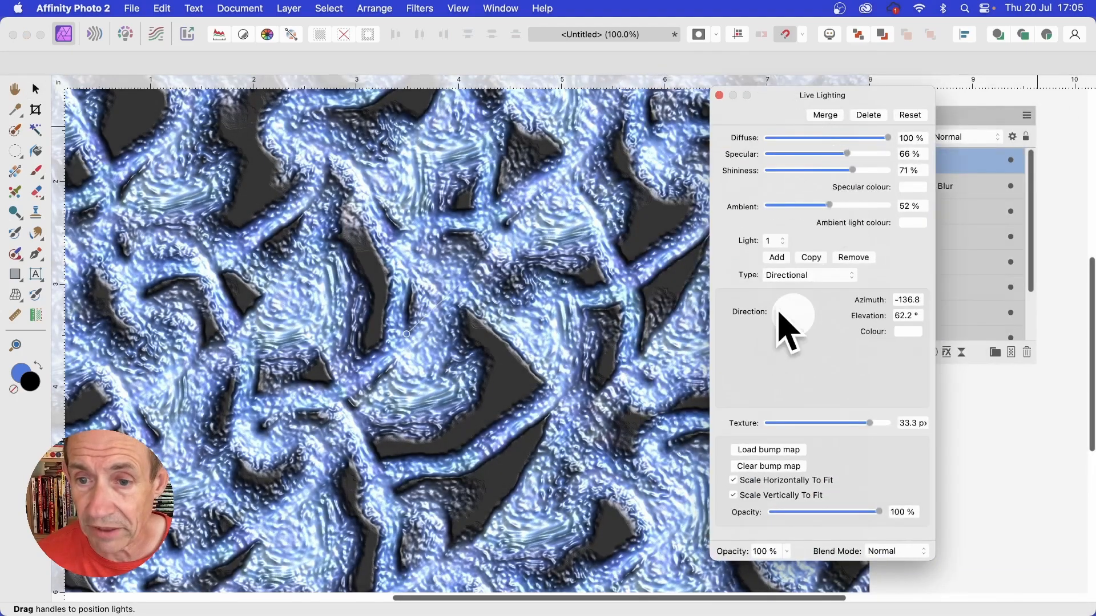
{"action": "mouse_move", "coordinate": [780, 314]}
{"action": "left_mouse_down"}
{"action": "mouse_move", "coordinate": [793, 338]}
{"action": "mouse_move", "coordinate": [791, 327]}
{"action": "left_mouse_up"}
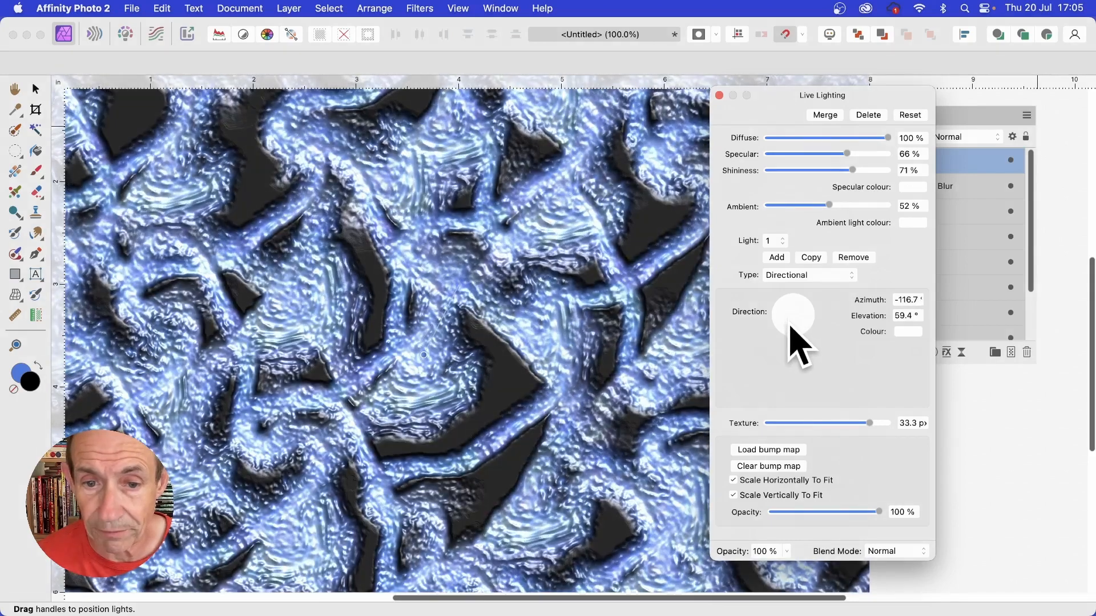
Change the directional light's colour to lime green, RGB 177, 255, 57, and close the lighting settings
{"action": "left_click", "coordinate": [909, 331]}
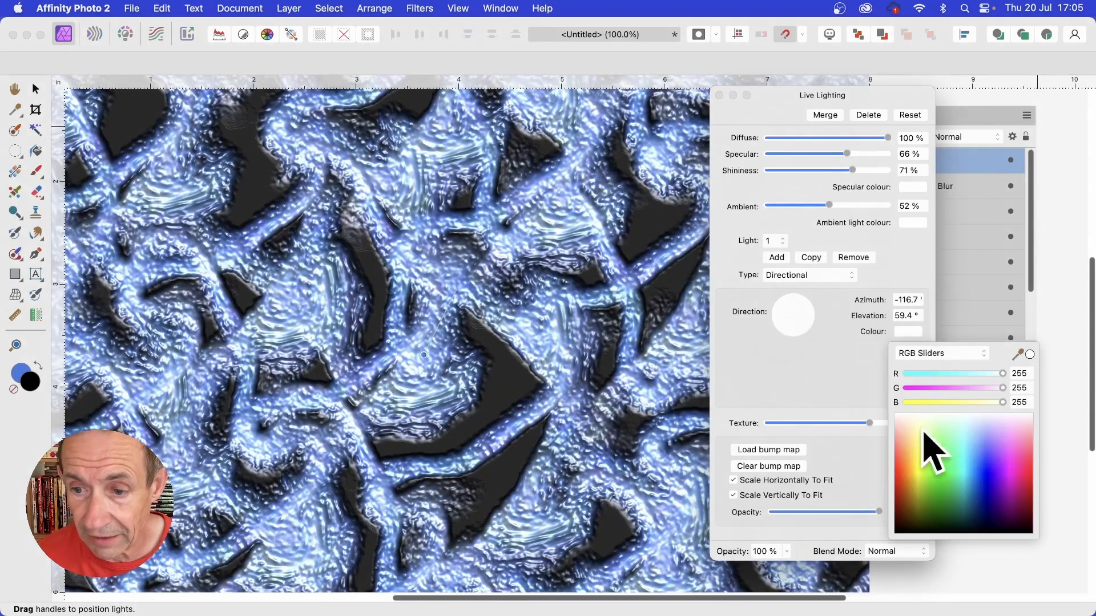
{"action": "left_click_drag", "start_coordinate": [925, 440], "coordinate": [934, 462]}
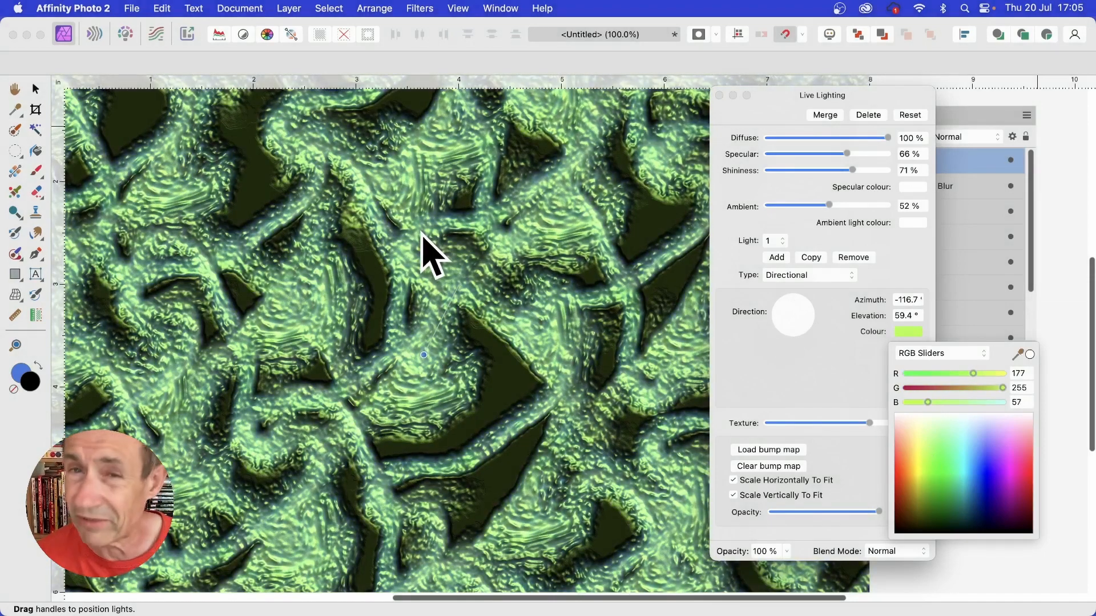
{"action": "left_click", "coordinate": [794, 108]}
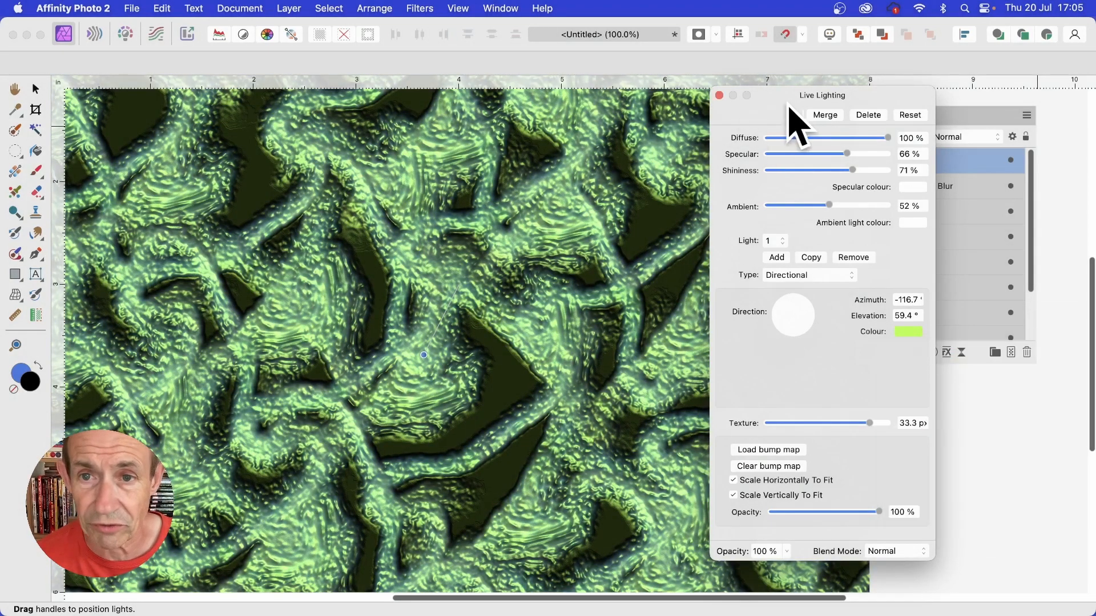
{"action": "left_click", "coordinate": [719, 96]}
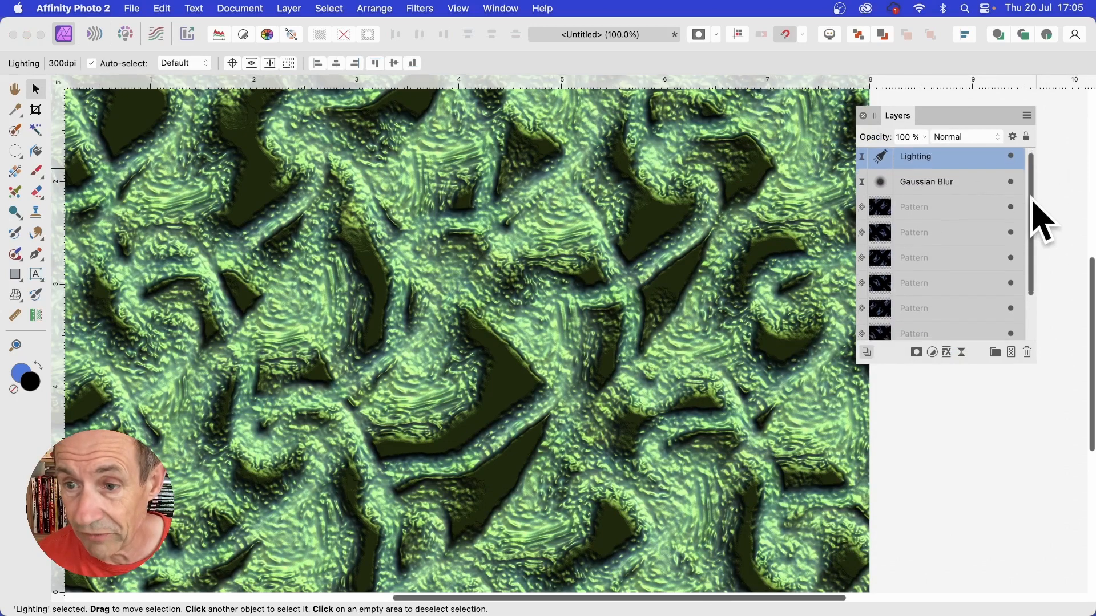
Select the fourth pattern layer from the top of the stack and move it up and to the left on the canvas
{"action": "left_click_drag", "start_coordinate": [1029, 200], "coordinate": [963, 311]}
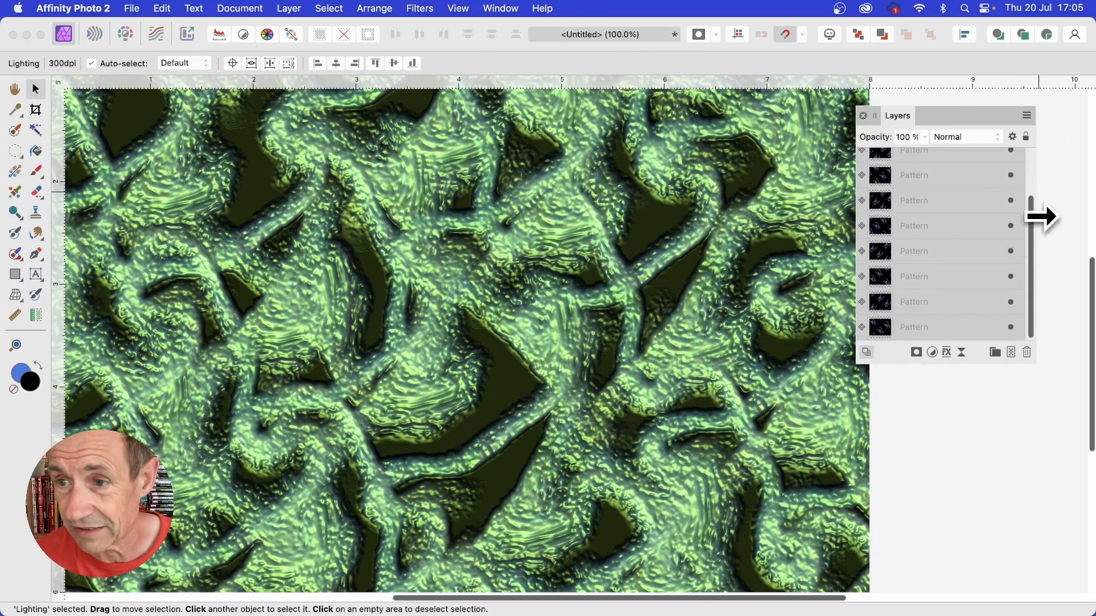
{"action": "left_click_drag", "start_coordinate": [1033, 204], "coordinate": [1039, 153]}
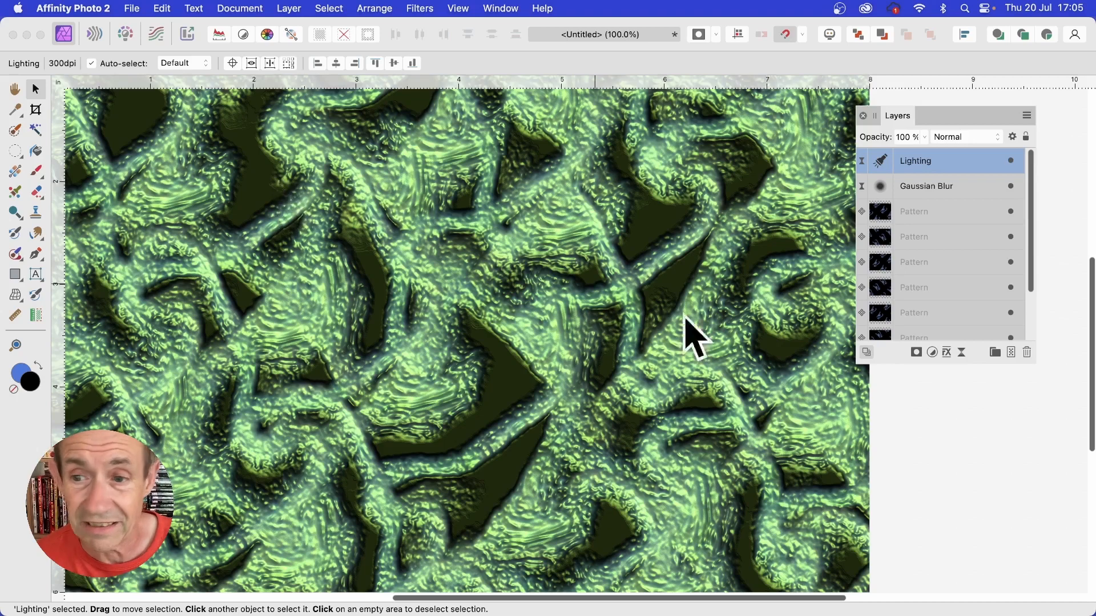
{"action": "left_click", "coordinate": [889, 287]}
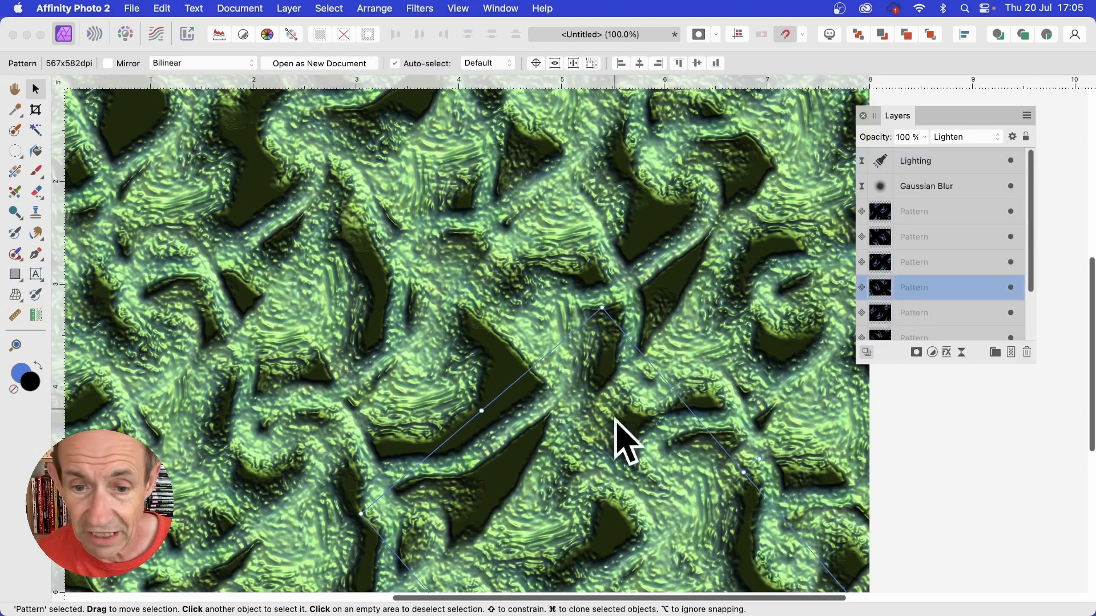
{"action": "left_click_drag", "start_coordinate": [616, 440], "coordinate": [468, 297]}
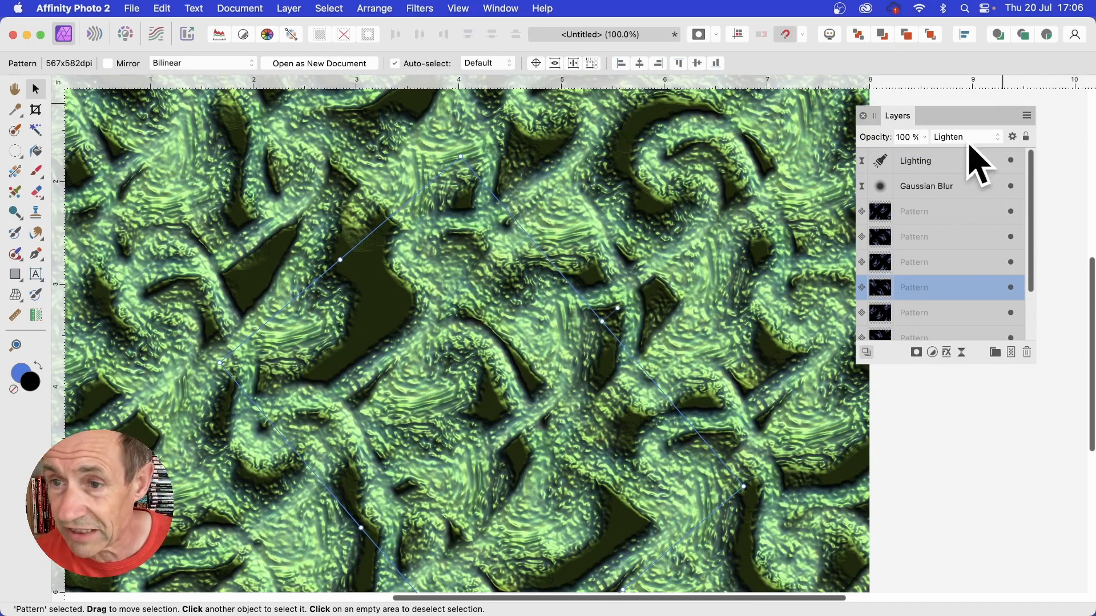
{"action": "left_click", "coordinate": [285, 8]}
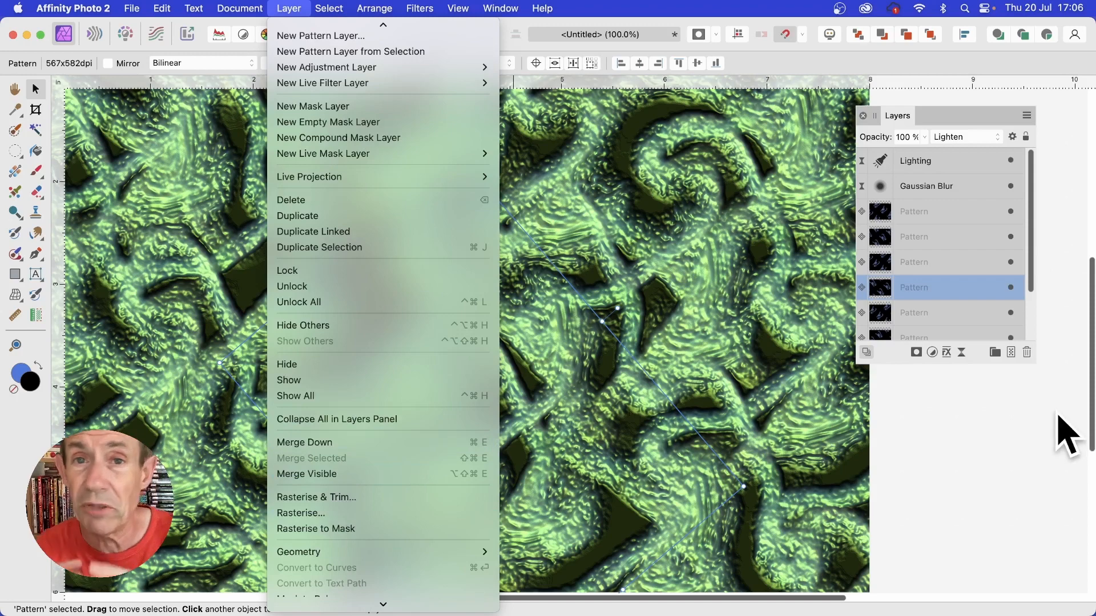
{"action": "left_click", "coordinate": [970, 460]}
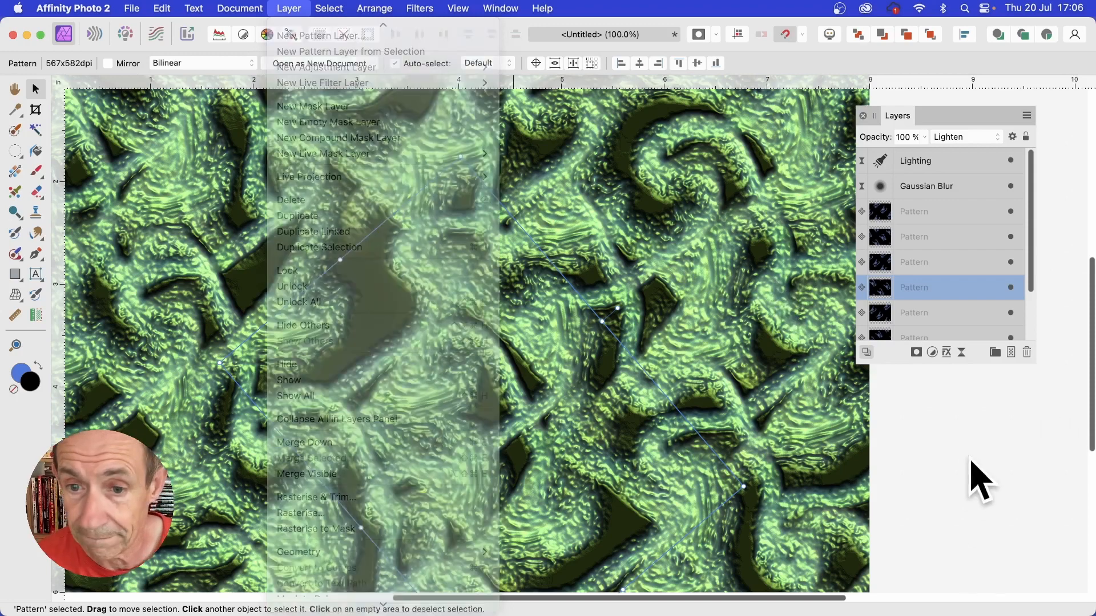